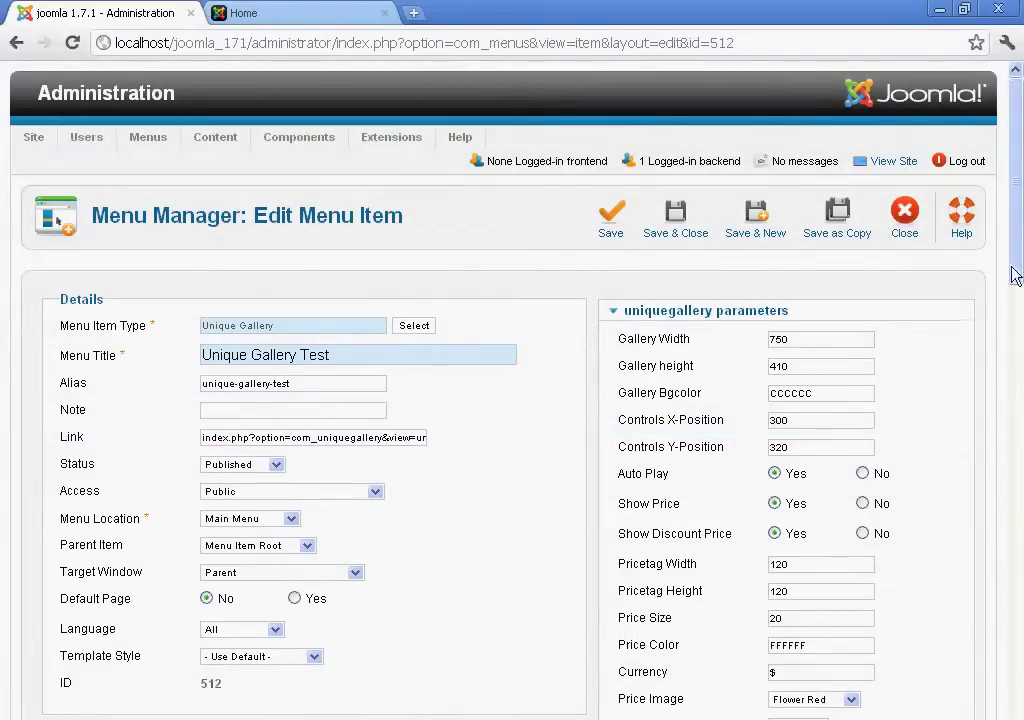
- Review the uniquegallery parameters of the Unique Gallery Test menu item, and close the item without saving
{"action": "scroll", "coordinate": [975, 342], "scroll_direction": "down", "scroll_amount": 3}
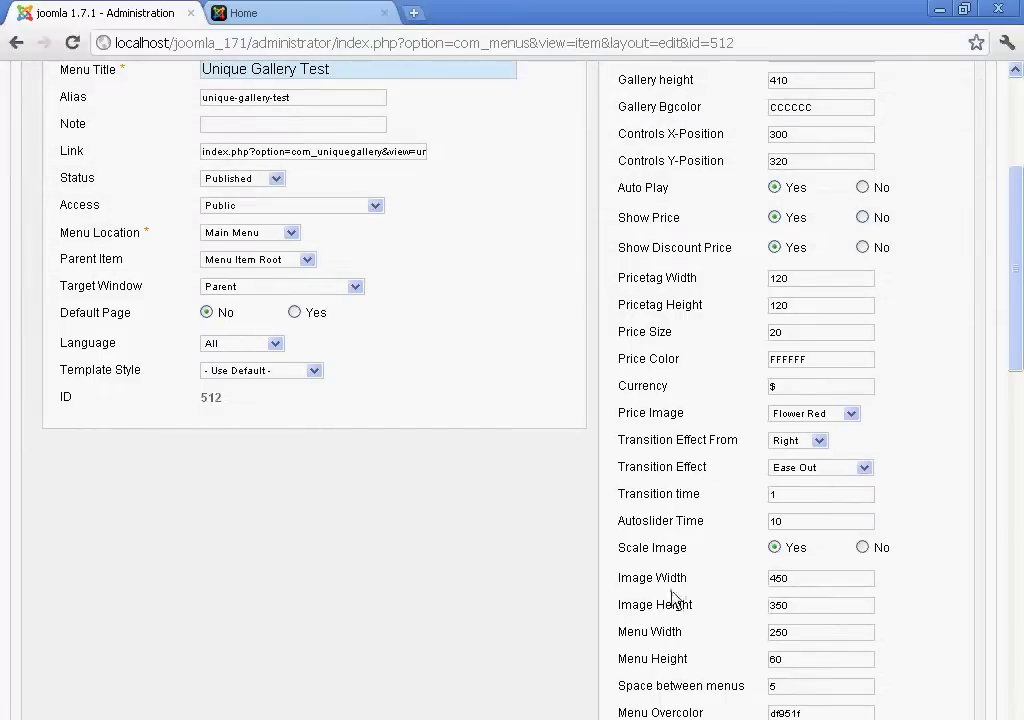
{"action": "scroll", "coordinate": [868, 652], "scroll_direction": "down", "scroll_amount": 13}
{"action": "scroll", "coordinate": [757, 656], "scroll_direction": "up", "scroll_amount": 4}
{"action": "scroll", "coordinate": [757, 576], "scroll_direction": "up", "scroll_amount": 10}
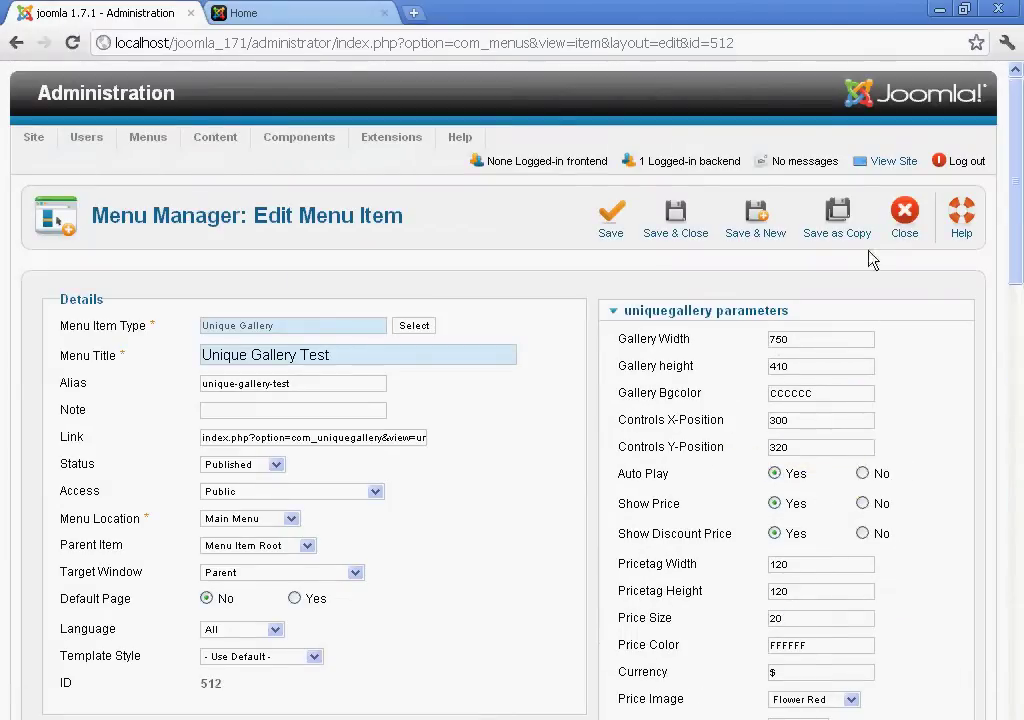
{"action": "left_click", "coordinate": [905, 226]}
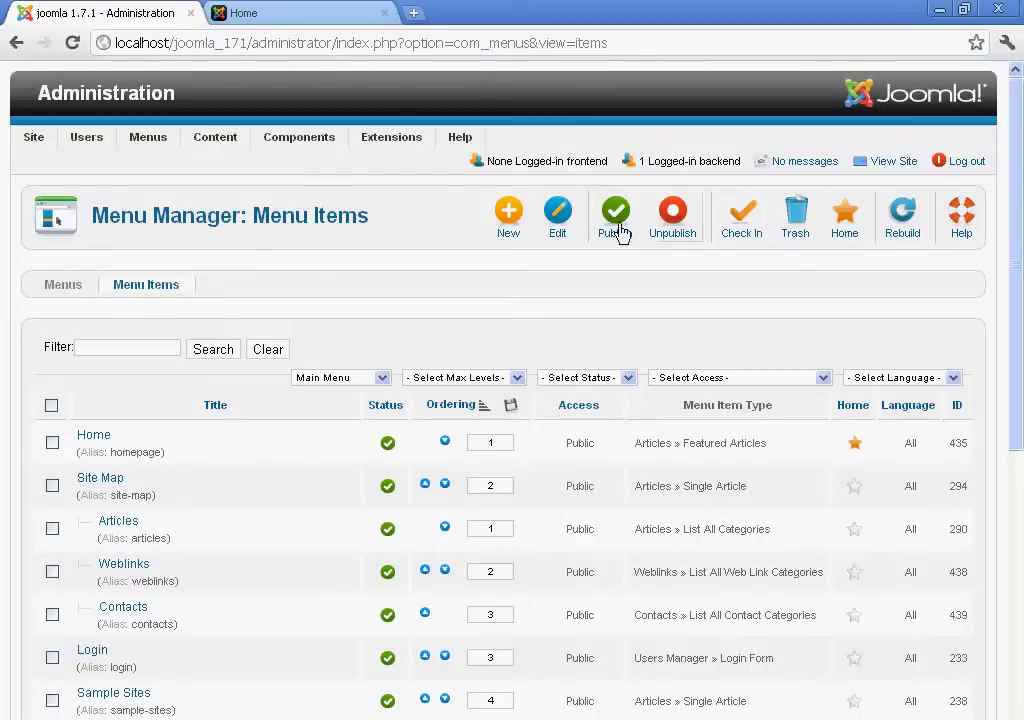
- Go to the Module Manager, filter the modules by "unique" and open the Unique Gallery module
{"action": "mouse_move", "coordinate": [391, 140]}
{"action": "left_click", "coordinate": [411, 189]}
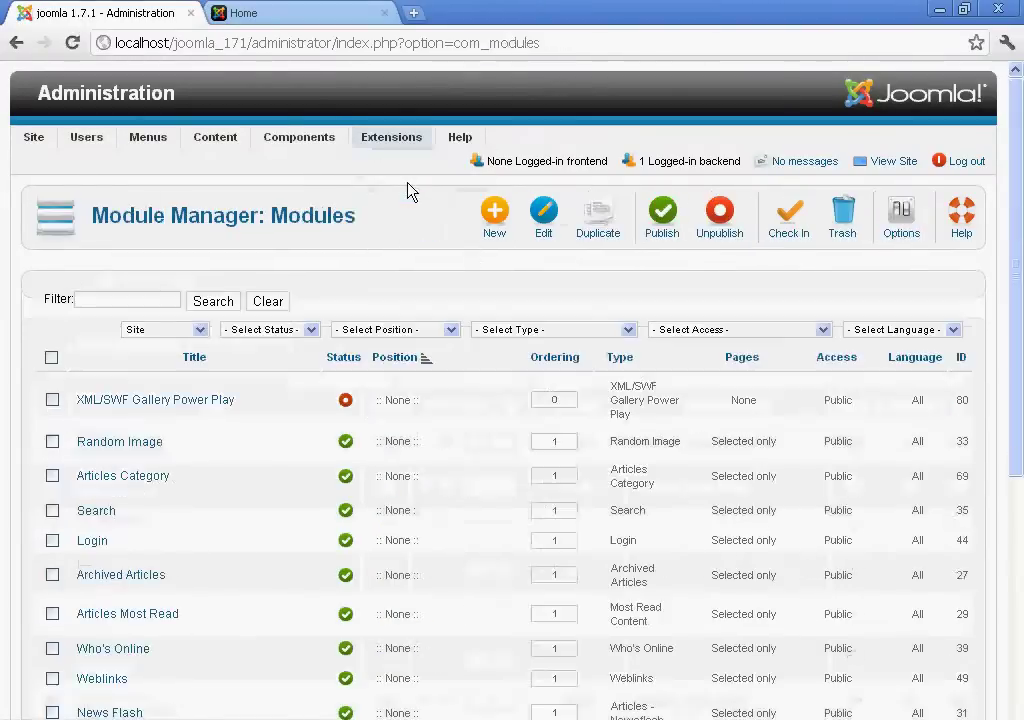
{"action": "left_click", "coordinate": [170, 305]}
{"action": "left_click", "coordinate": [130, 318]}
{"action": "left_click", "coordinate": [205, 305]}
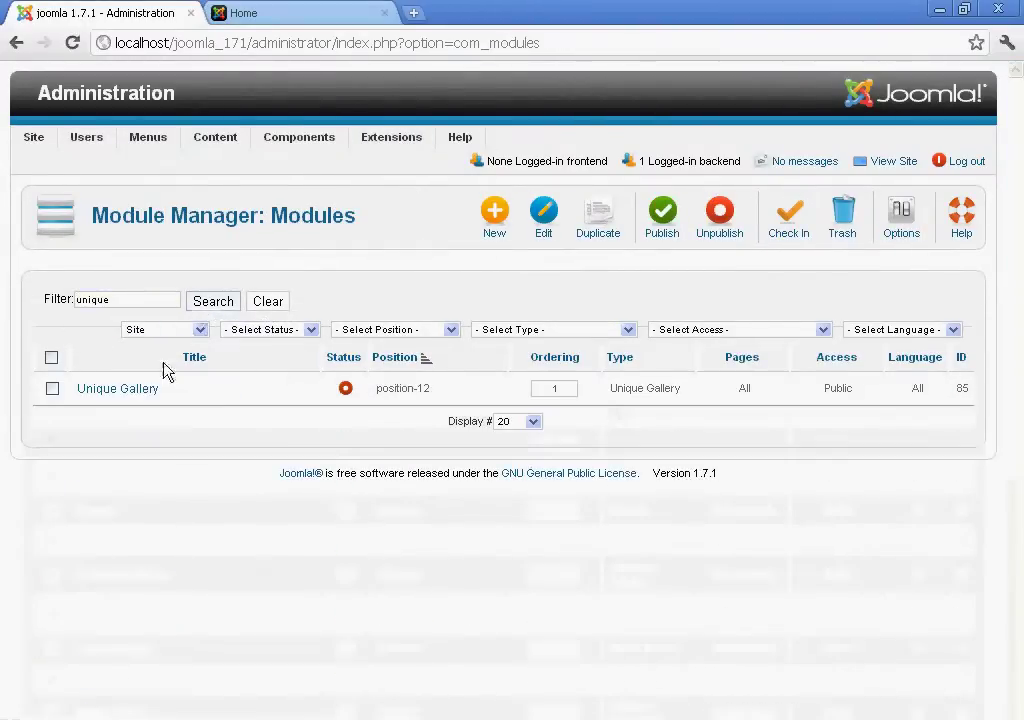
{"action": "left_click", "coordinate": [135, 396]}
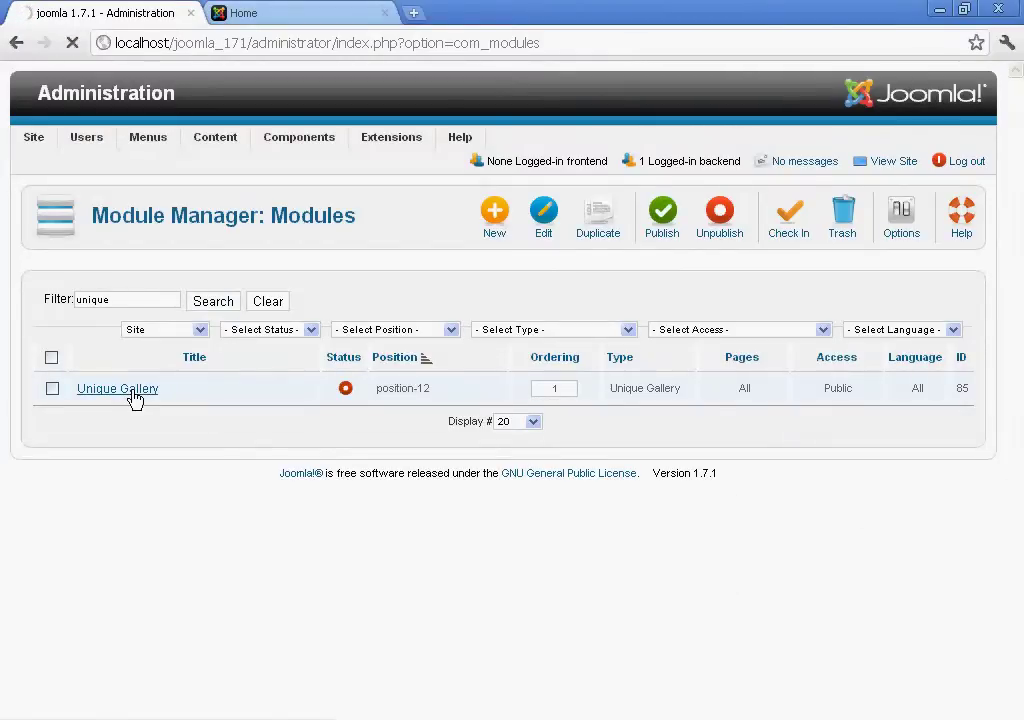
- Set the Unique Gallery module's Snow Effect Type to No Snow Effect and save the module
{"action": "mouse_move", "coordinate": [1015, 210]}
{"action": "left_mouse_down"}
{"action": "mouse_move", "coordinate": [1015, 592]}
{"action": "mouse_move", "coordinate": [1015, 200]}
{"action": "left_mouse_up"}
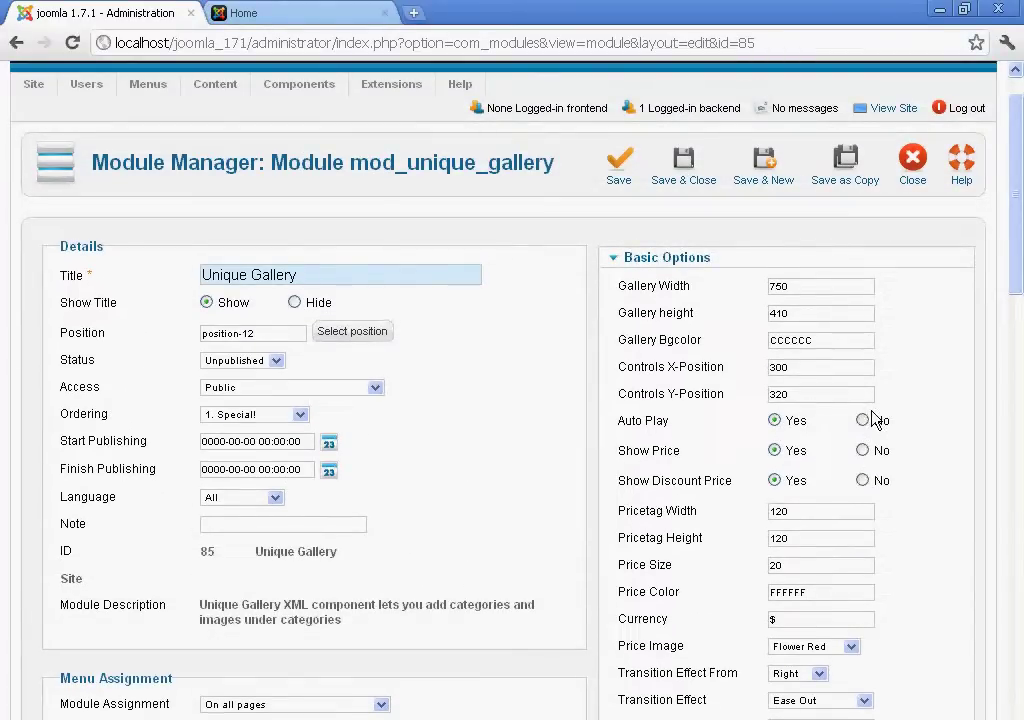
{"action": "left_click_drag", "start_coordinate": [1015, 258], "coordinate": [1019, 578]}
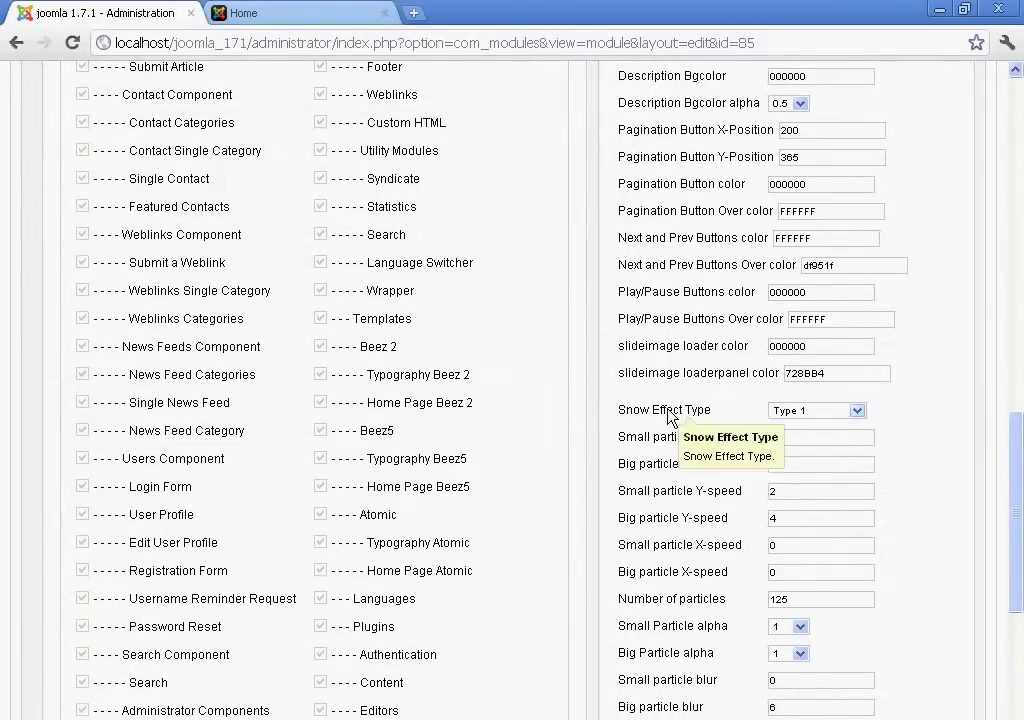
{"action": "left_click", "coordinate": [845, 411]}
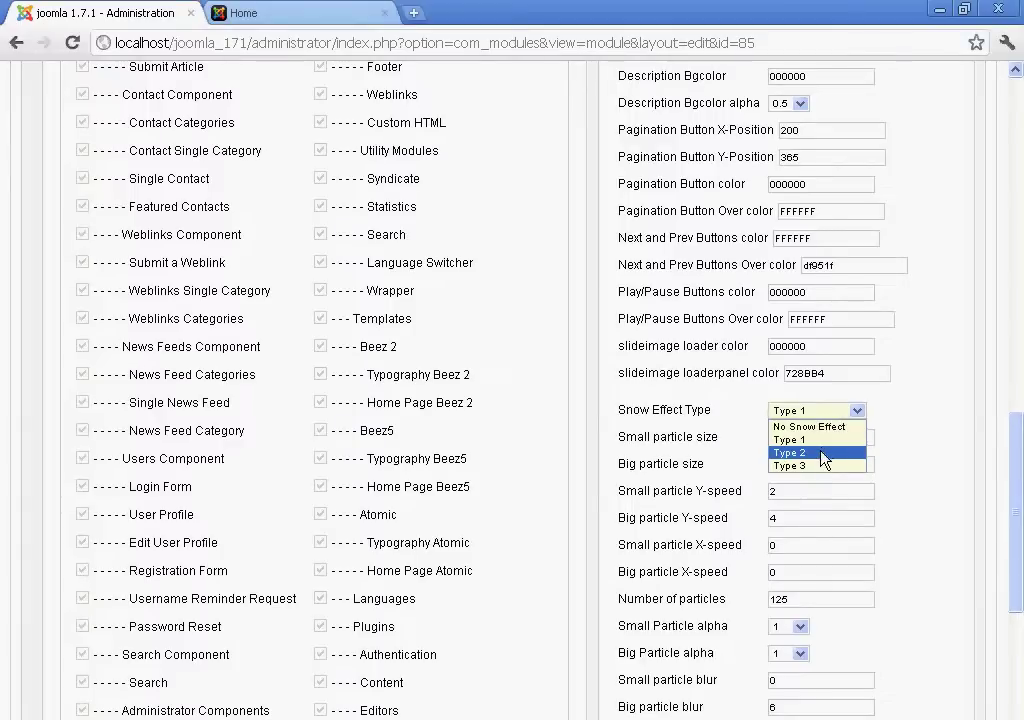
{"action": "left_click", "coordinate": [845, 426]}
{"action": "left_click_drag", "start_coordinate": [1010, 503], "coordinate": [1010, 163]}
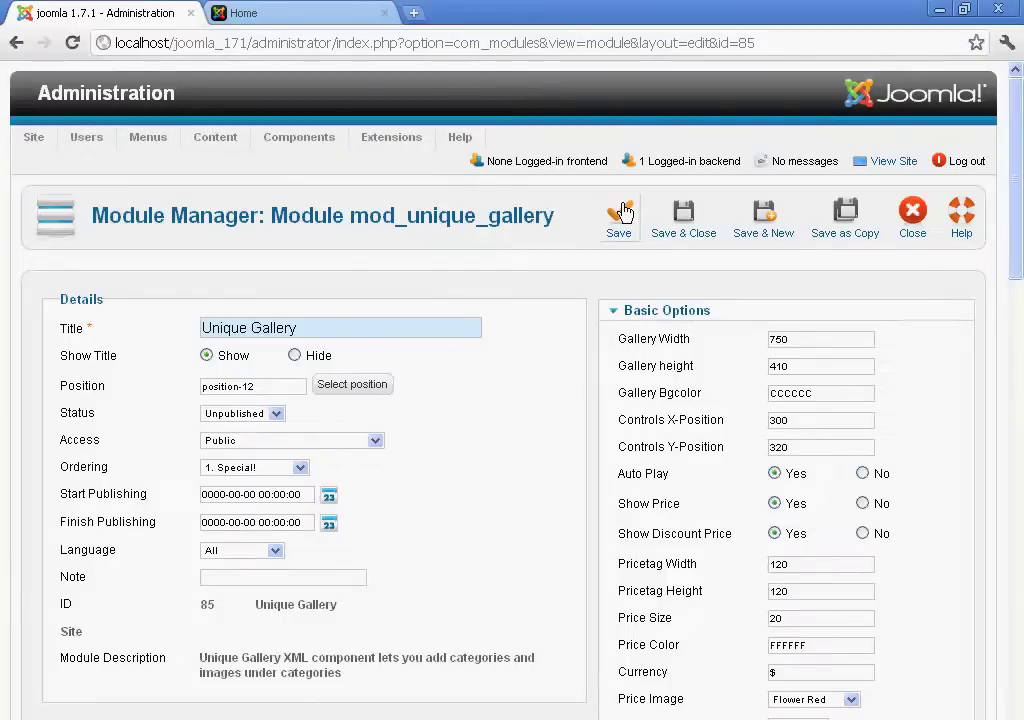
{"action": "left_click", "coordinate": [620, 212]}
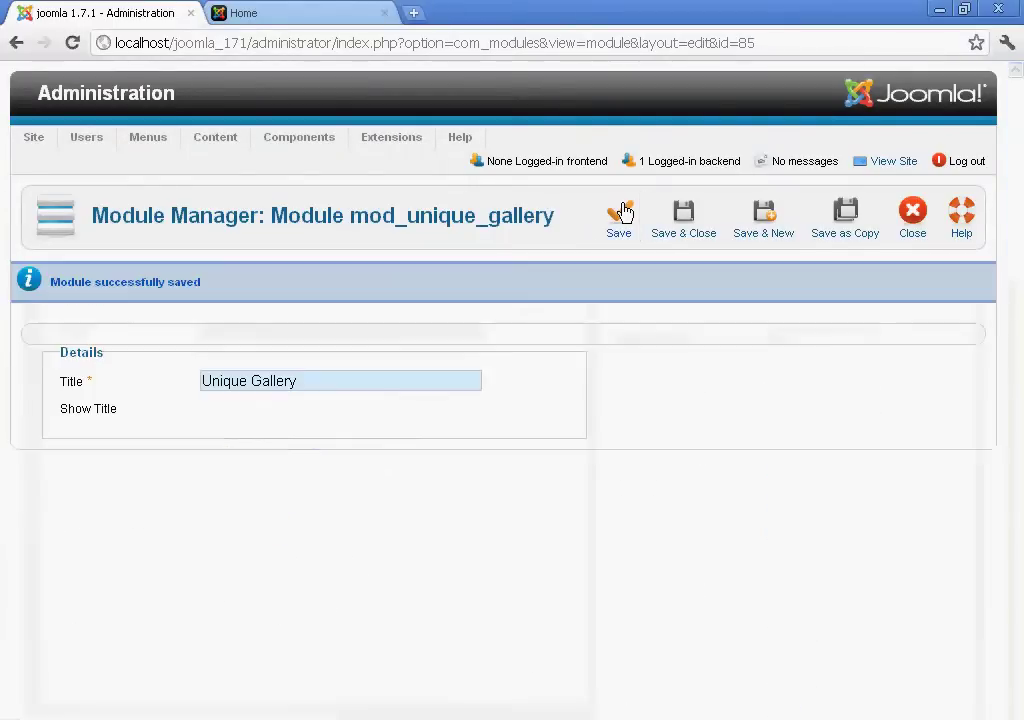
- Reload the site's home page and examine the Unique Gallery slideshow there
{"action": "left_click", "coordinate": [325, 12]}
{"action": "left_click", "coordinate": [73, 43]}
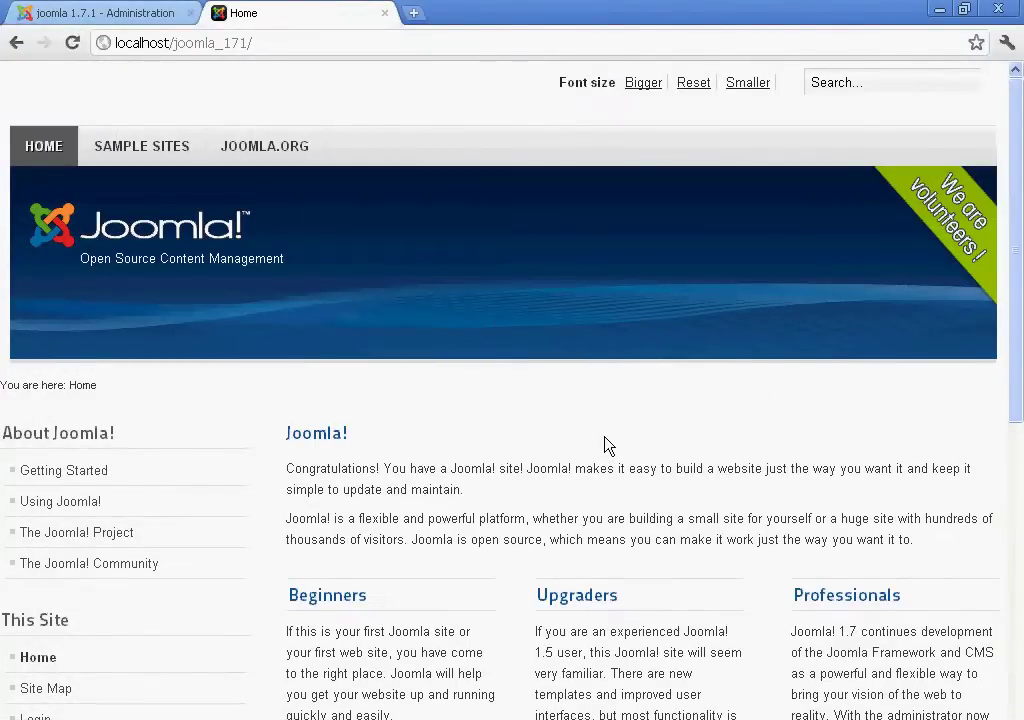
{"action": "scroll", "coordinate": [607, 443], "scroll_direction": "down", "scroll_amount": 3}
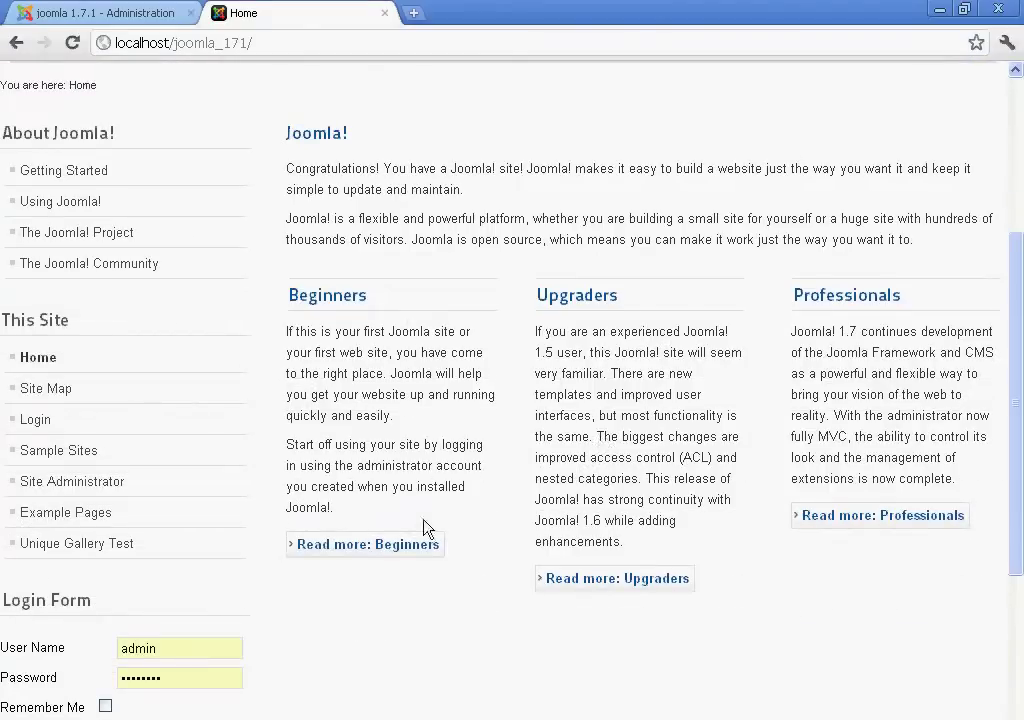
{"action": "left_click", "coordinate": [127, 547]}
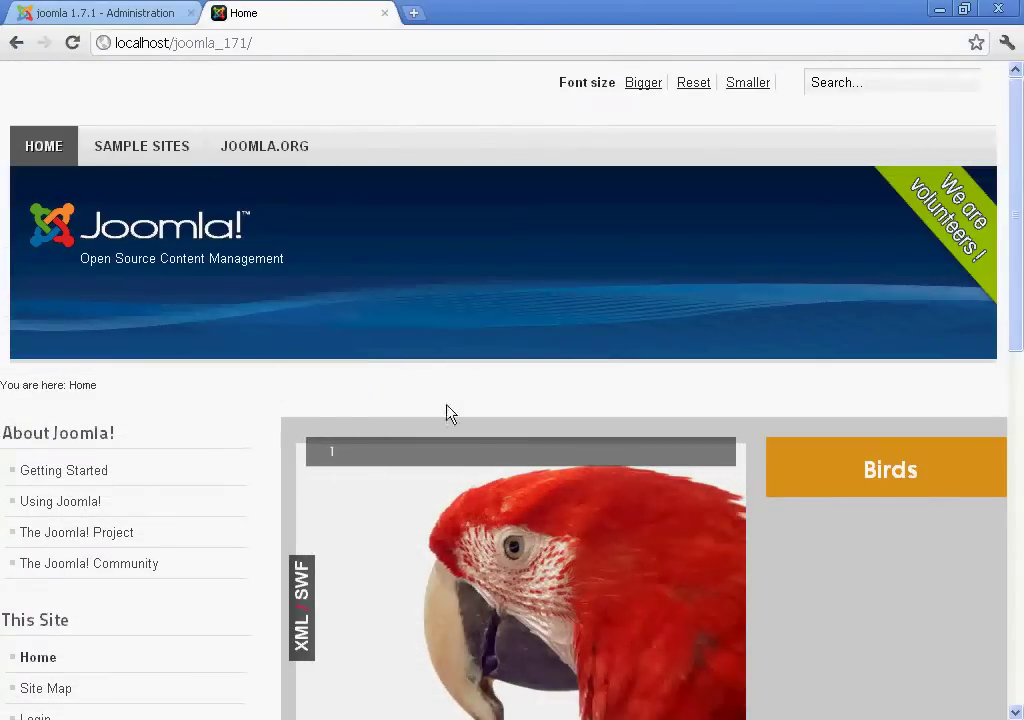
{"action": "left_click_drag", "start_coordinate": [1020, 290], "coordinate": [1013, 350]}
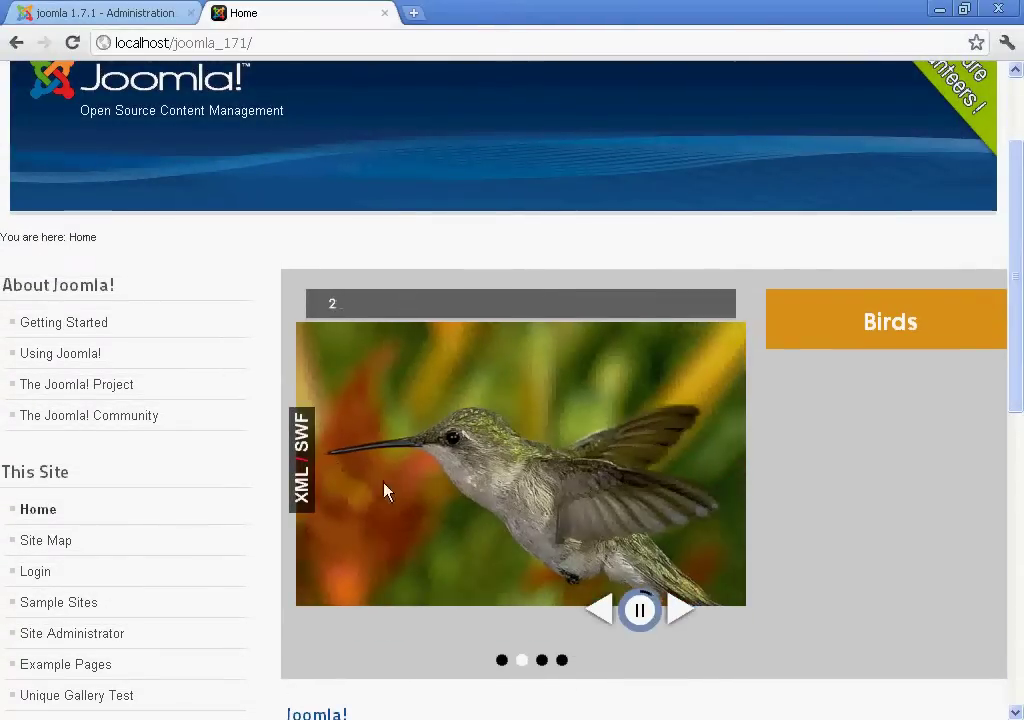
- Return to the administration site and close the Unique Gallery module
{"action": "left_click", "coordinate": [100, 13]}
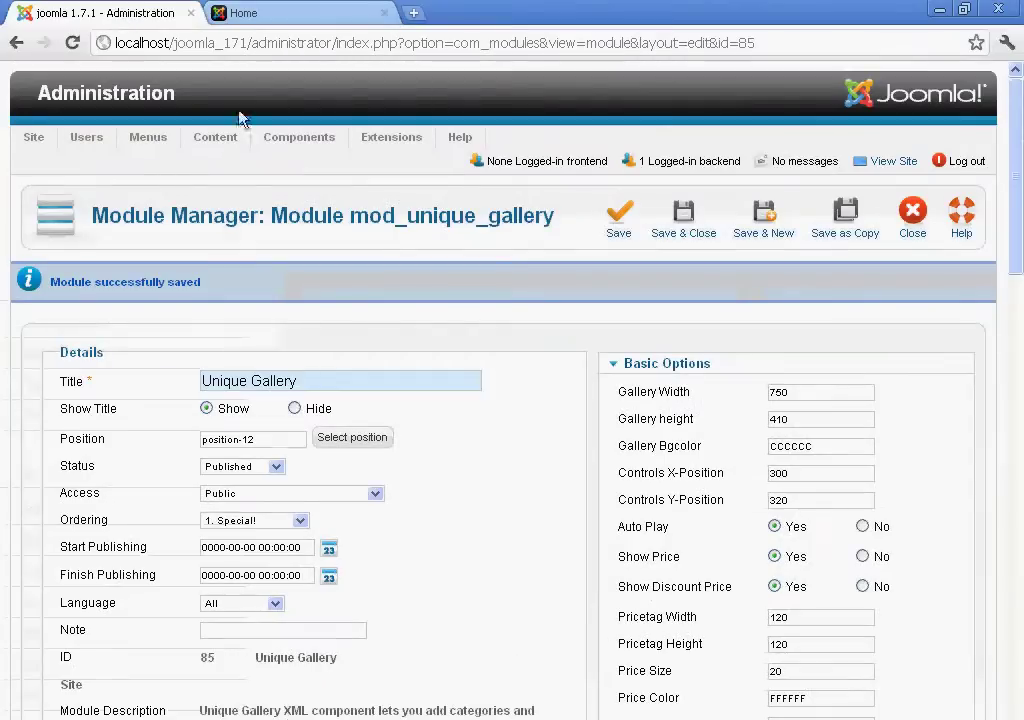
{"action": "mouse_move", "coordinate": [1019, 217]}
{"action": "left_mouse_down"}
{"action": "mouse_move", "coordinate": [1020, 300]}
{"action": "mouse_move", "coordinate": [1020, 200]}
{"action": "left_mouse_up"}
{"action": "left_click", "coordinate": [923, 230]}
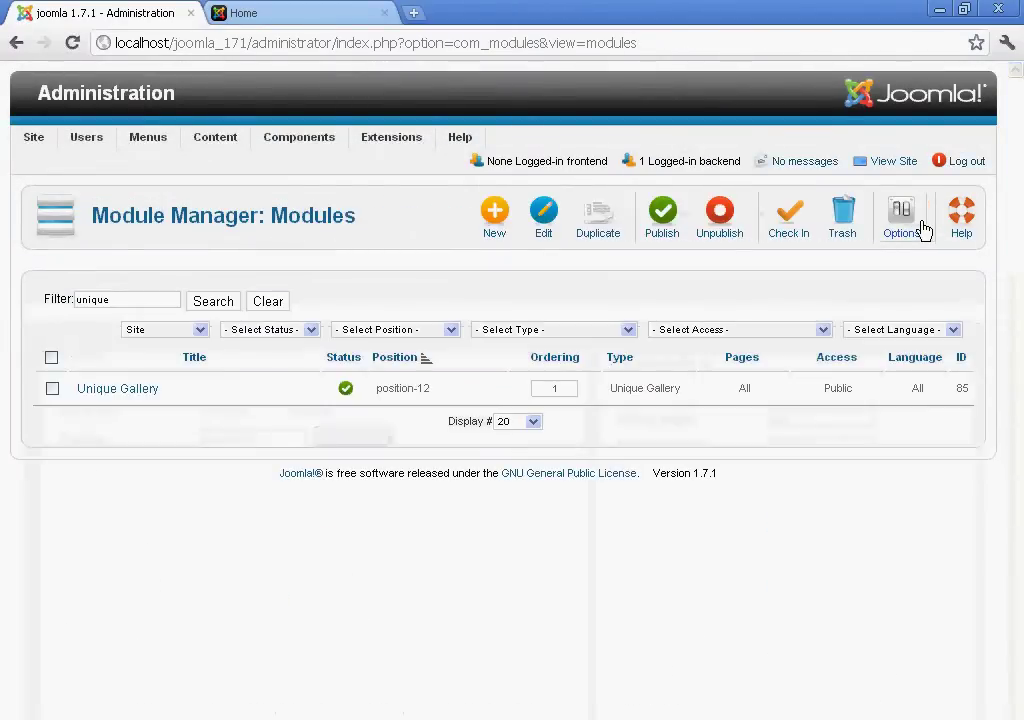
- View the categories of unique-gallery-component and switch to its list of pictures
{"action": "mouse_move", "coordinate": [321, 138]}
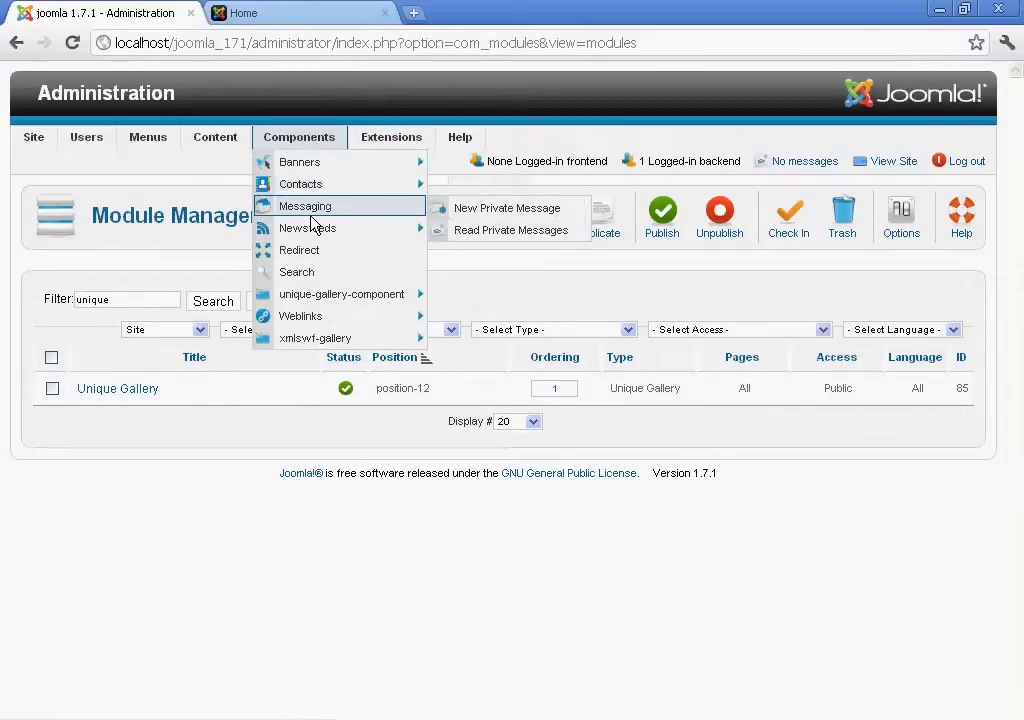
{"action": "mouse_move", "coordinate": [359, 298]}
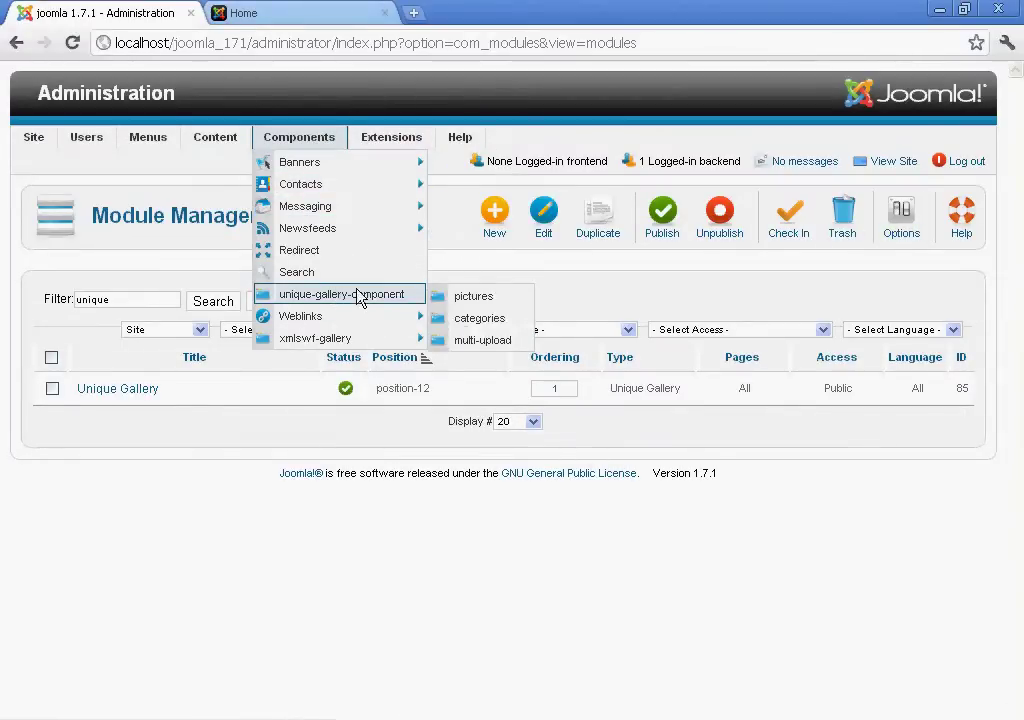
{"action": "left_click", "coordinate": [514, 327]}
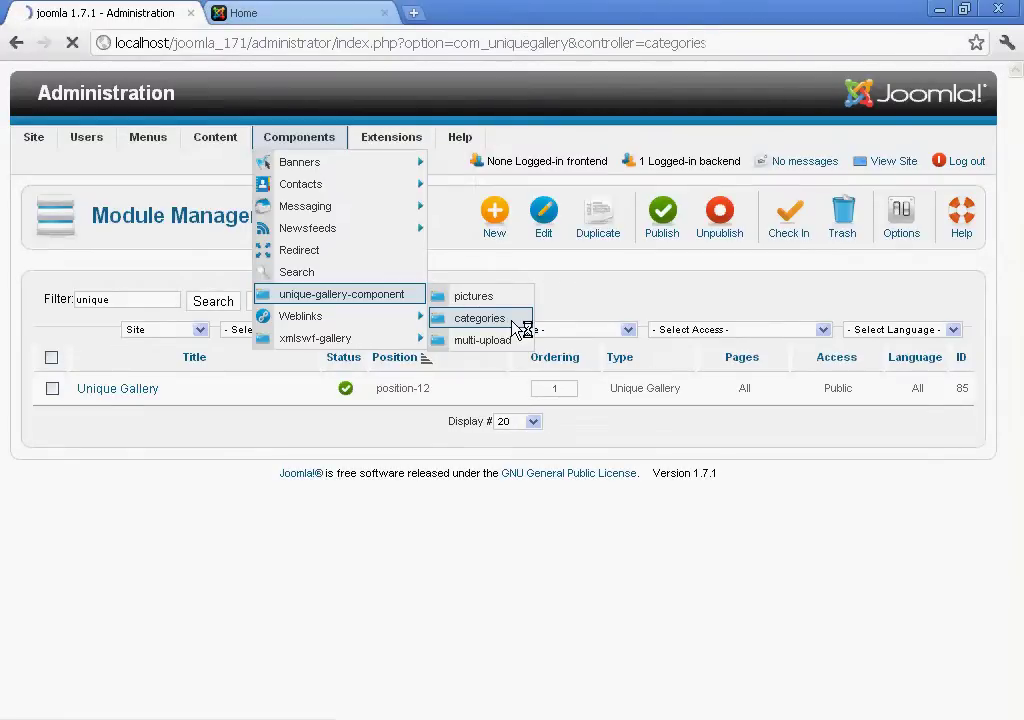
{"action": "left_click", "coordinate": [68, 285]}
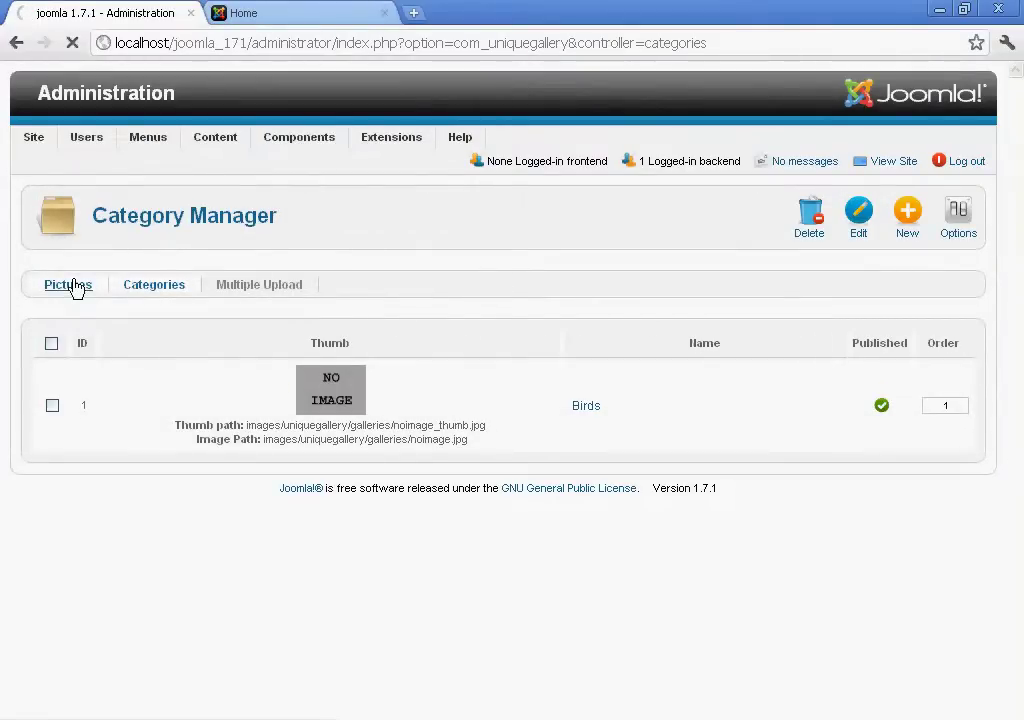
- Open the first picture in the gallery, rename it Parrot and replace its description with "sample description"
{"action": "left_click", "coordinate": [525, 416]}
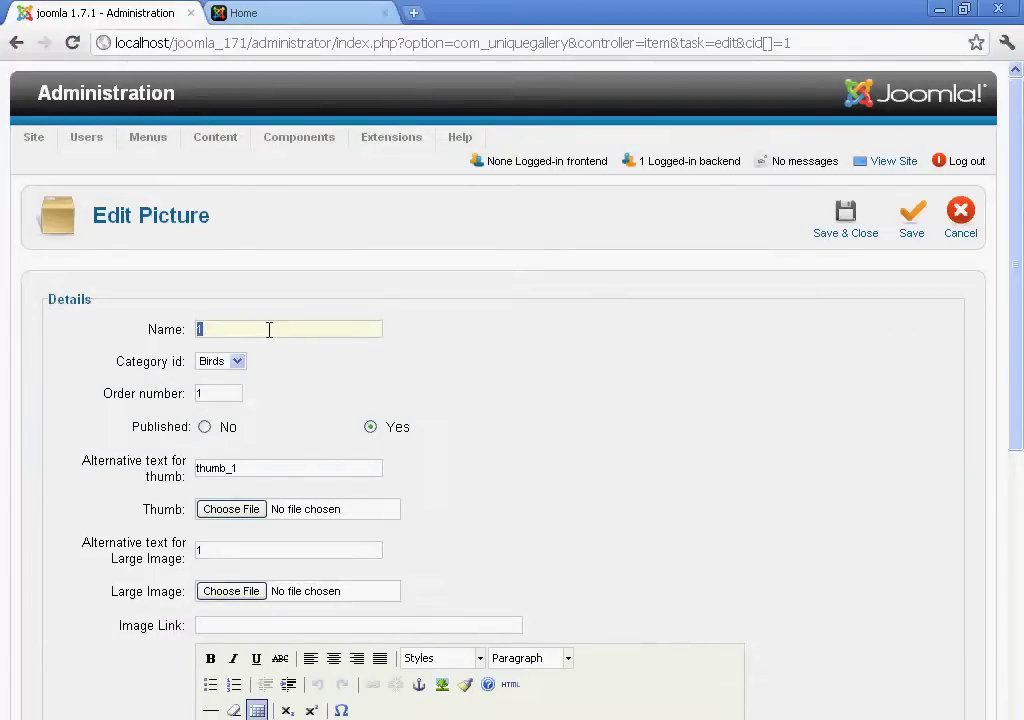
{"action": "type", "text": "Parrot"}
{"action": "scroll", "coordinate": [679, 406], "scroll_direction": "down", "scroll_amount": 2}
{"action": "left_click", "coordinate": [350, 594]}
{"action": "key", "text": "BackSpace"}
{"action": "type", "text": "sample description"}
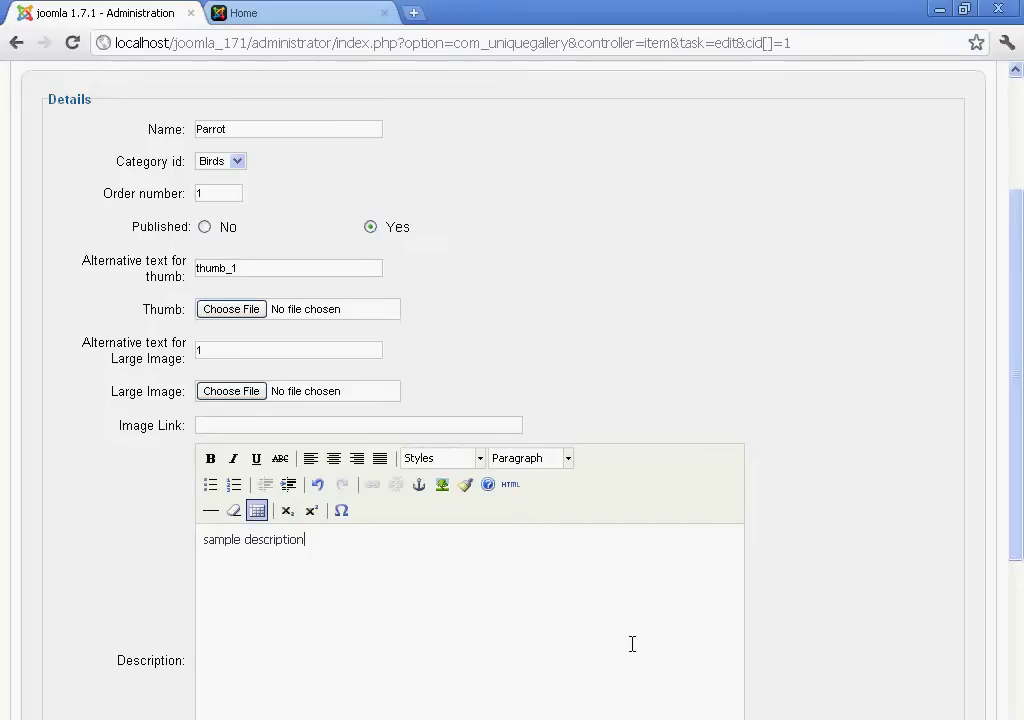
- Set the Parrot picture's Regular Price to 10, save it, and check its slide on the home page
{"action": "scroll", "coordinate": [632, 644], "scroll_direction": "down", "scroll_amount": 3}
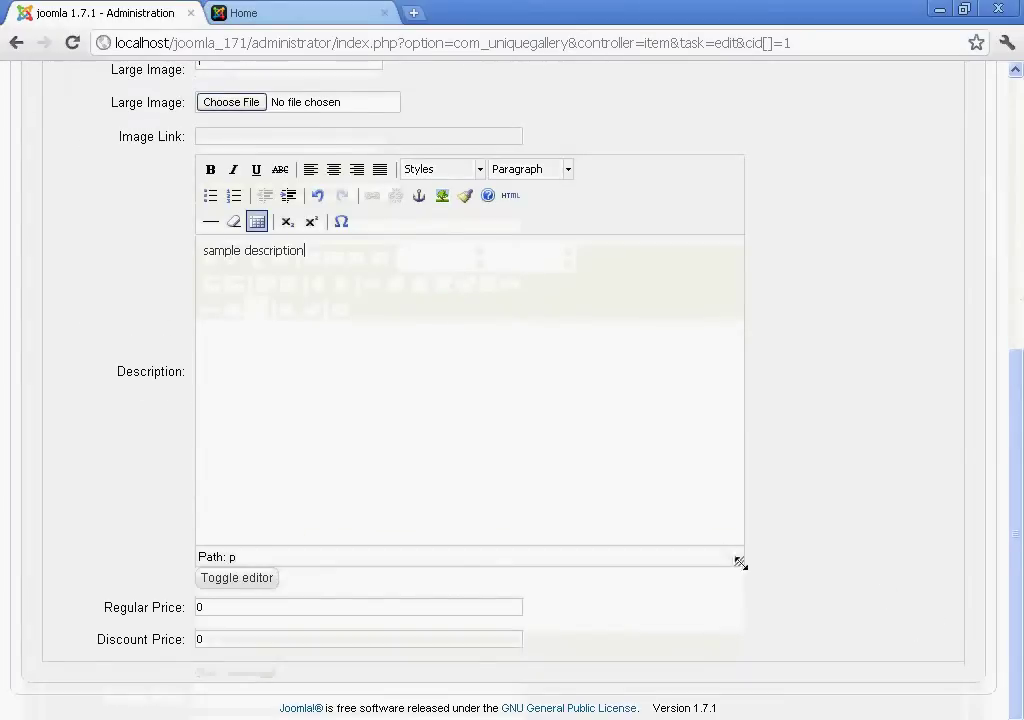
{"action": "type", "text": "10"}
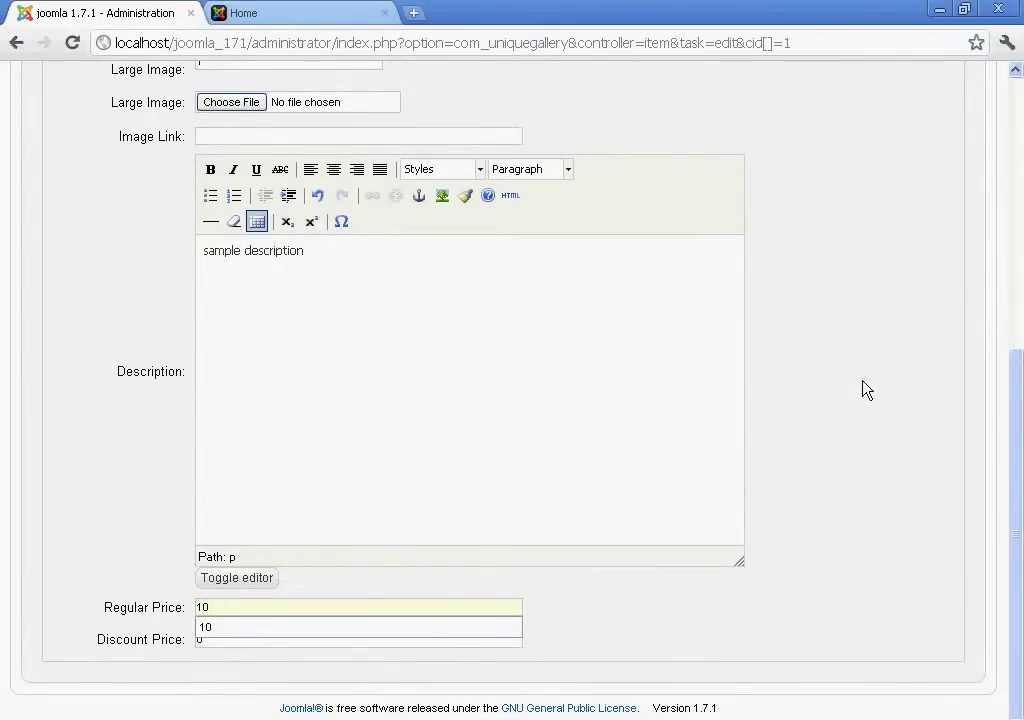
{"action": "scroll", "coordinate": [866, 390], "scroll_direction": "up", "scroll_amount": 3}
{"action": "scroll", "coordinate": [761, 393], "scroll_direction": "up", "scroll_amount": 2}
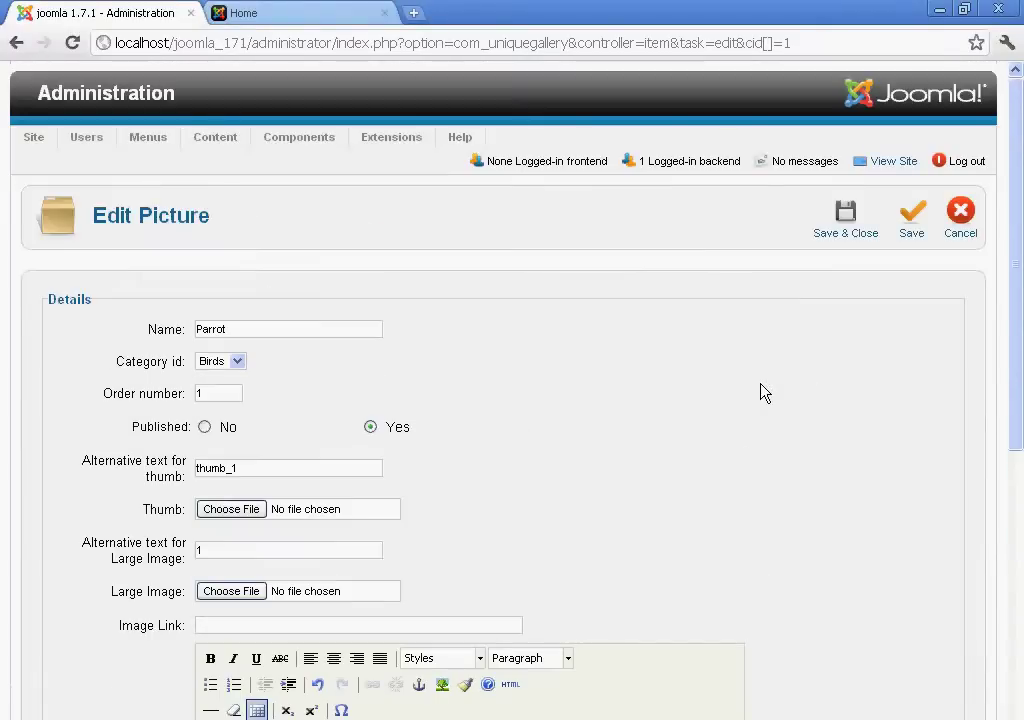
{"action": "left_click", "coordinate": [913, 233]}
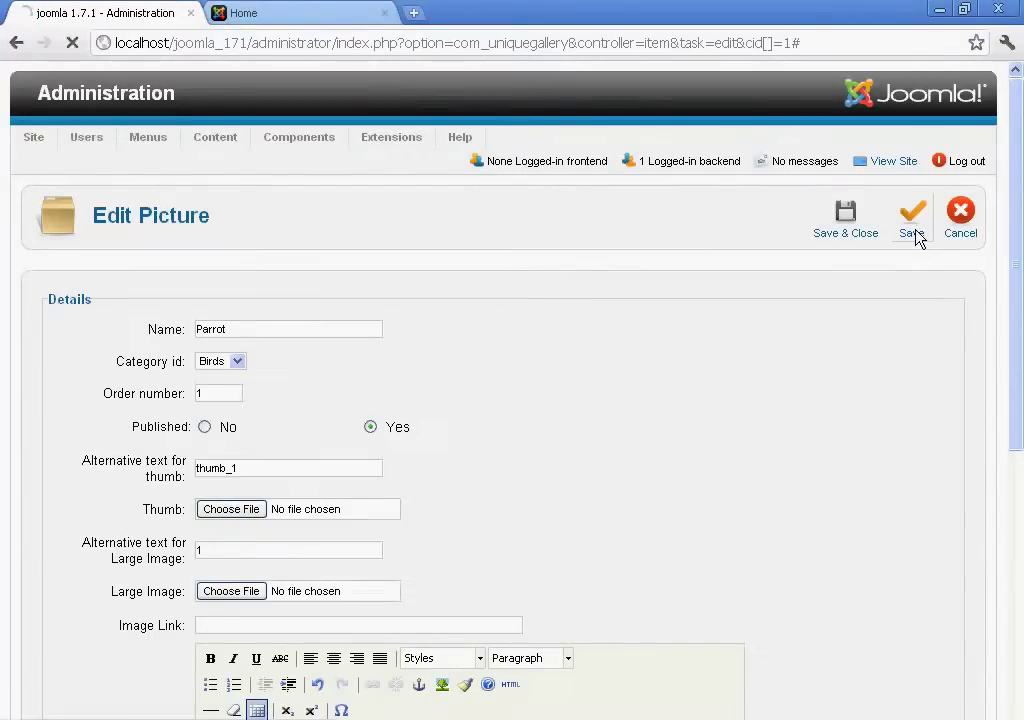
{"action": "left_click", "coordinate": [243, 13]}
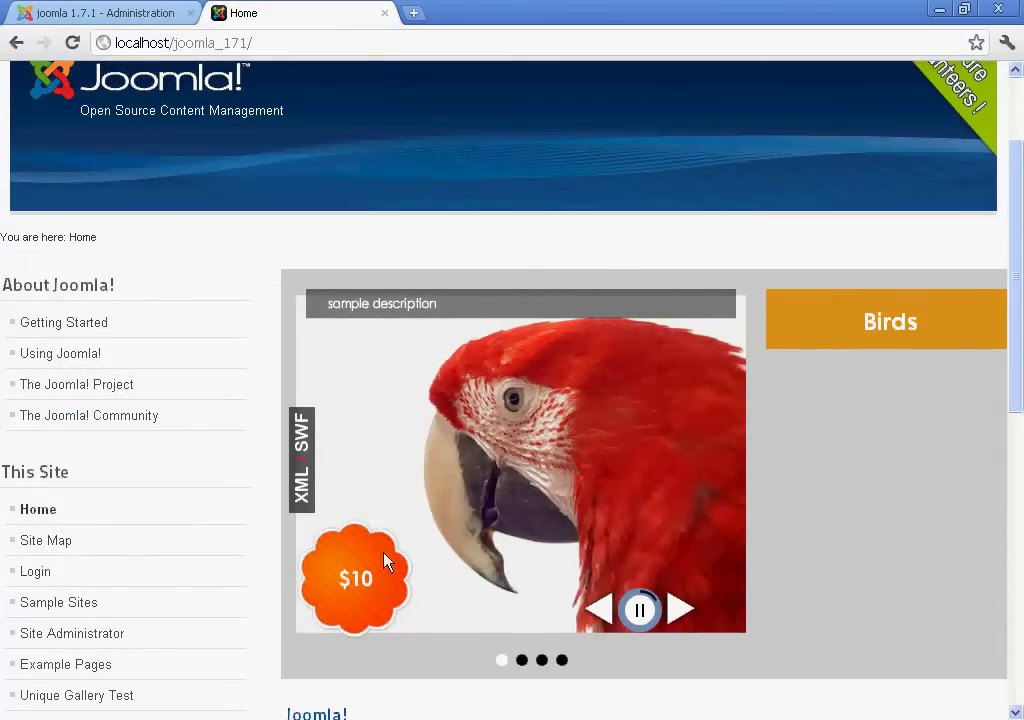
- Return to the Parrot picture's settings, set its Discount Price to 7, and save and close it
{"action": "left_click", "coordinate": [135, 12]}
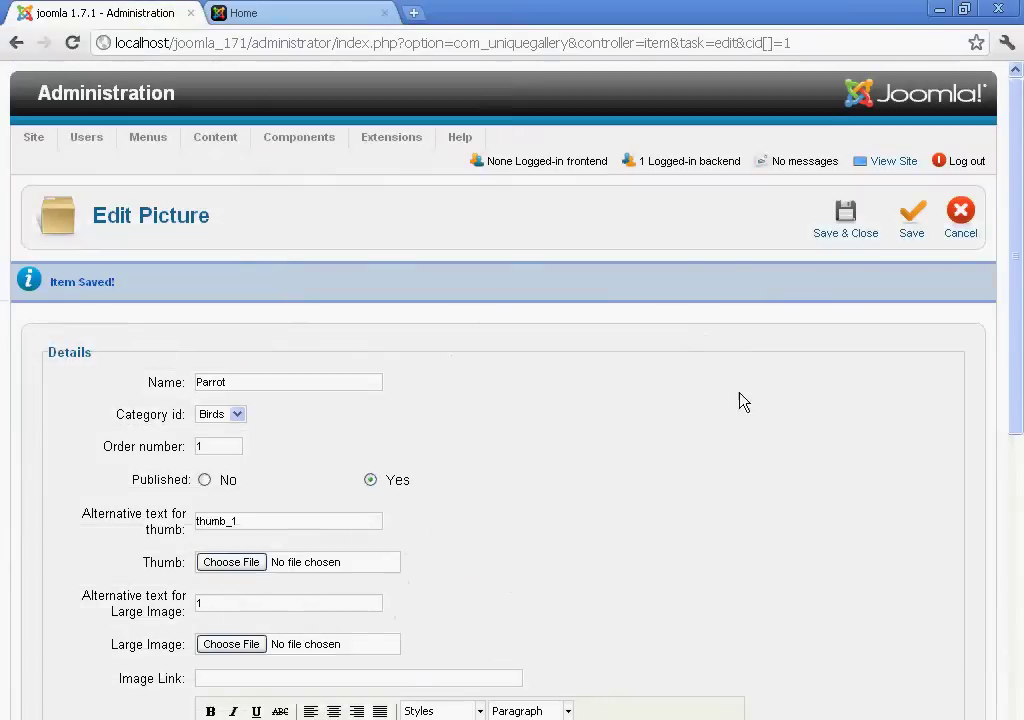
{"action": "scroll", "coordinate": [601, 473], "scroll_direction": "down", "scroll_amount": 5}
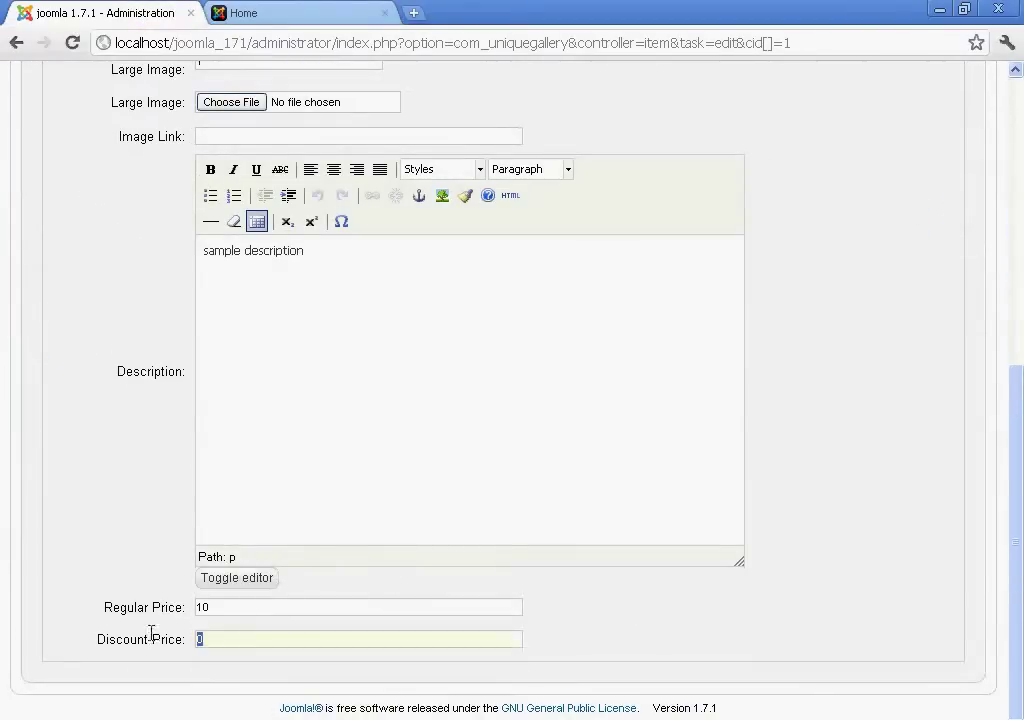
{"action": "type", "text": "7"}
{"action": "key", "text": "Return"}
{"action": "left_click", "coordinate": [862, 193]}
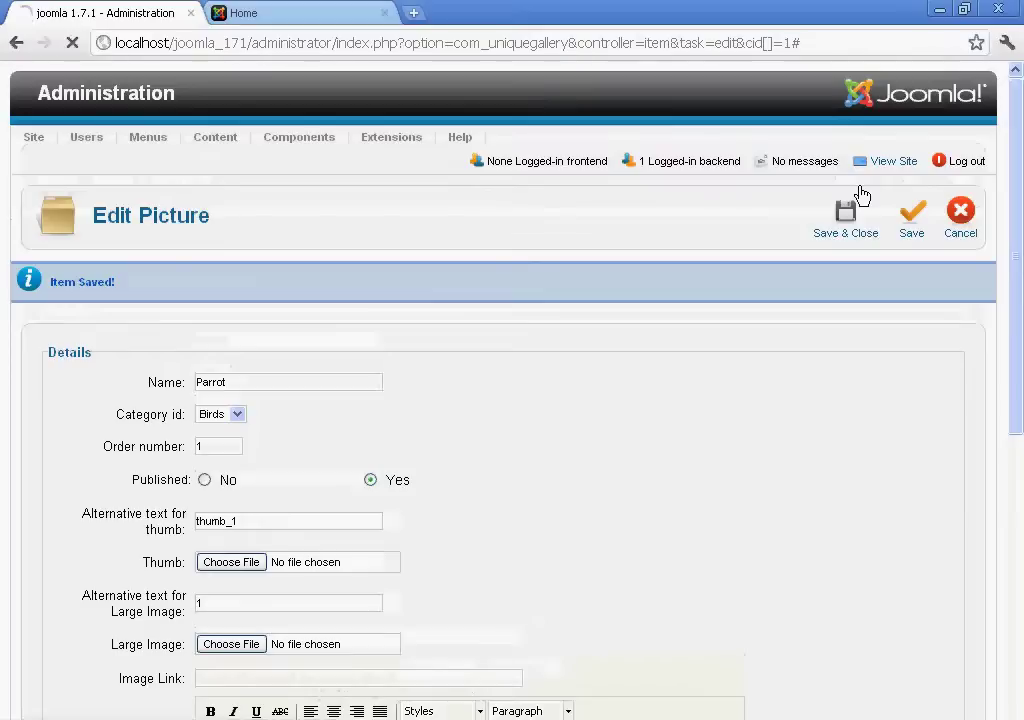
- Check the discounted price on the Parrot slide of the reloaded home page, and return to the Gallery Manager
{"action": "left_click", "coordinate": [302, 13]}
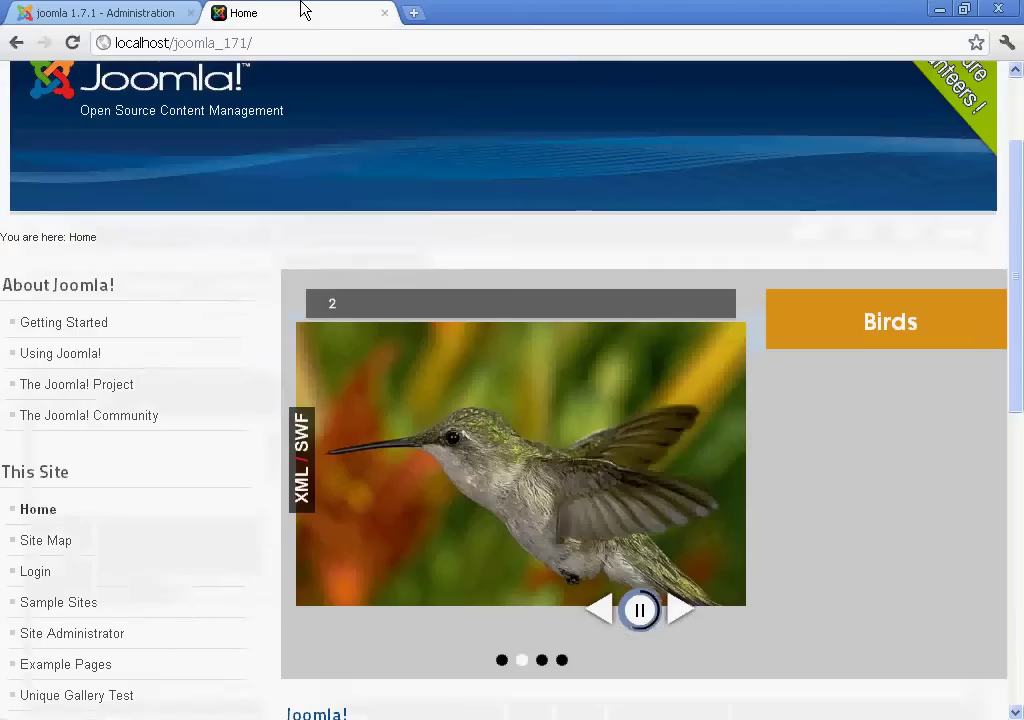
{"action": "left_click", "coordinate": [72, 43]}
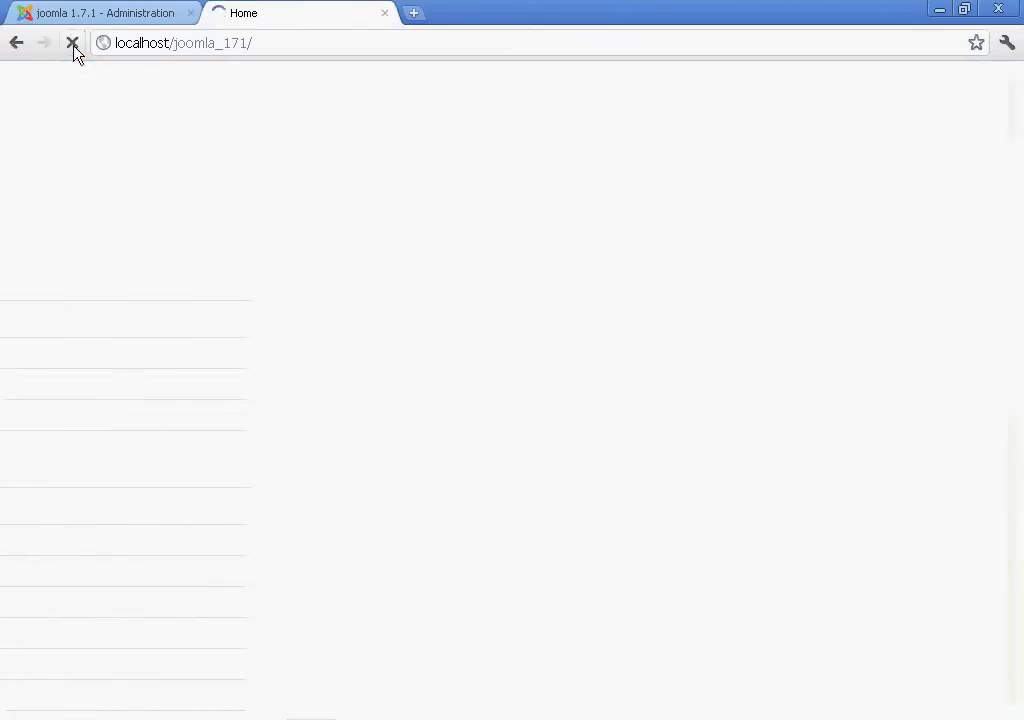
{"action": "scroll", "coordinate": [206, 340], "scroll_direction": "down", "scroll_amount": 2}
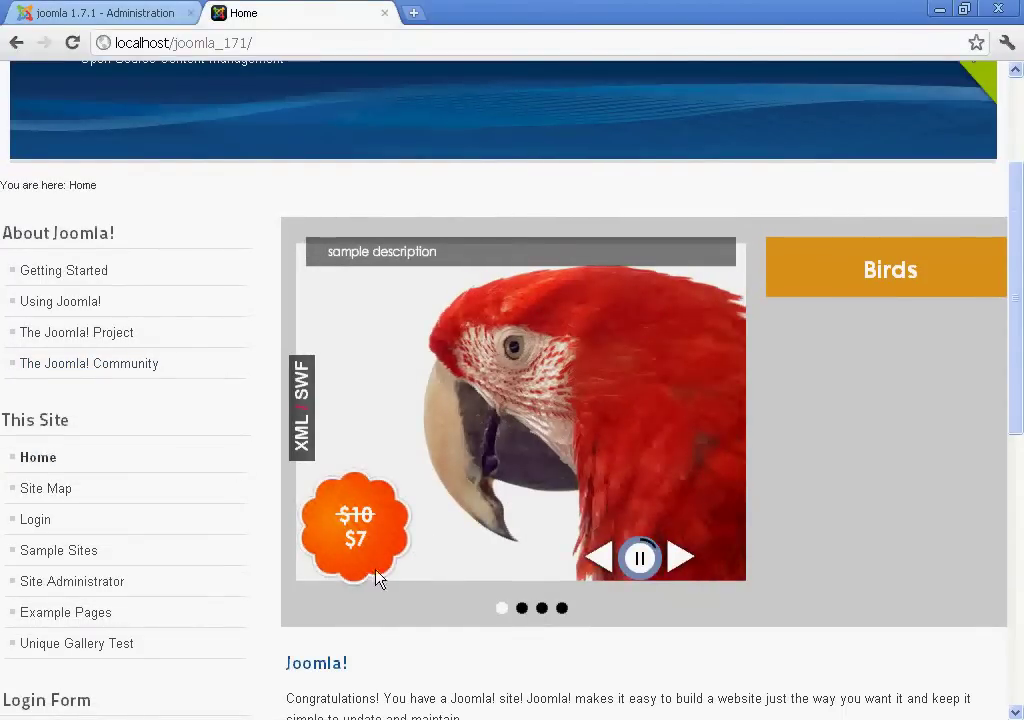
{"action": "left_click", "coordinate": [151, 18]}
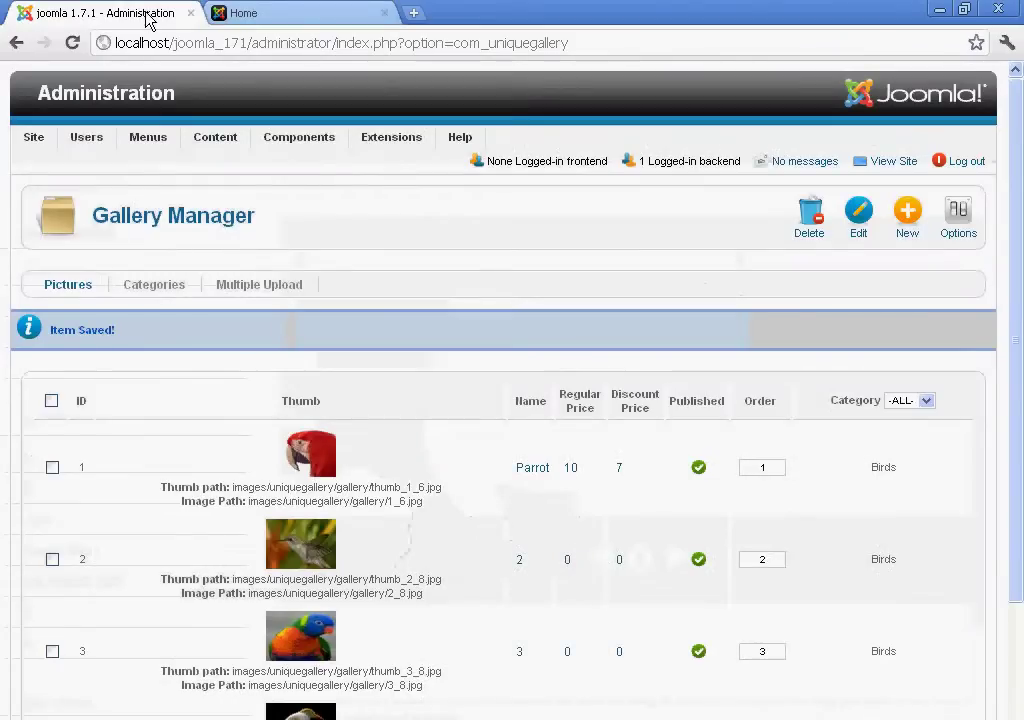
- Open the Unique Gallery module in the Module Manager, set its Price Image to Flower Green, and save it
{"action": "mouse_move", "coordinate": [393, 145]}
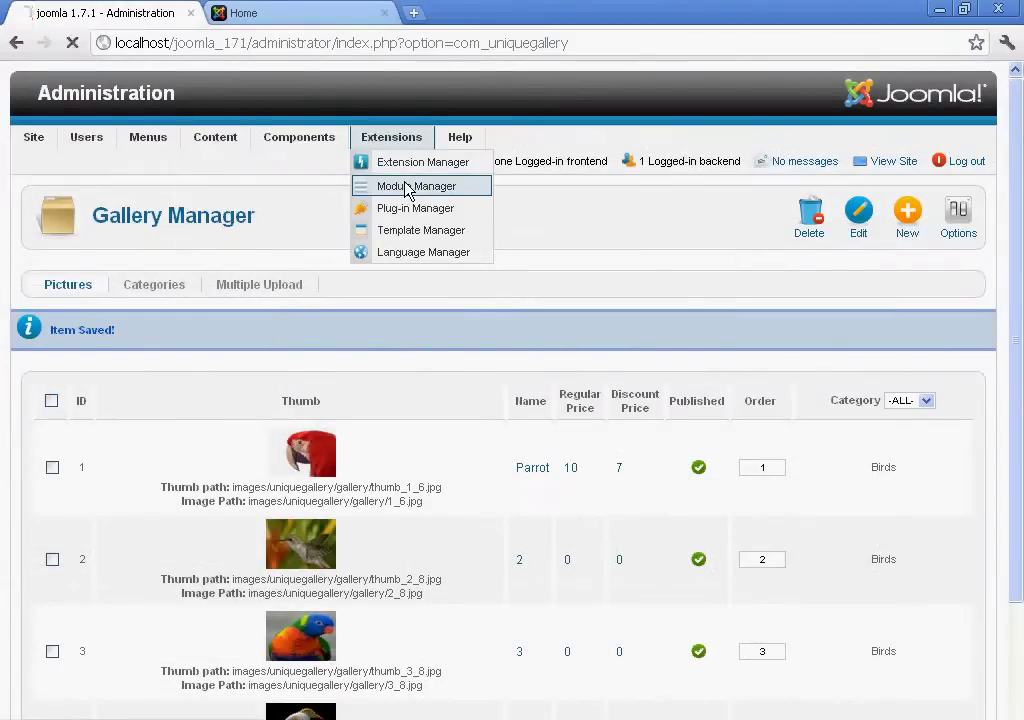
{"action": "left_click", "coordinate": [408, 187]}
{"action": "left_click", "coordinate": [136, 391]}
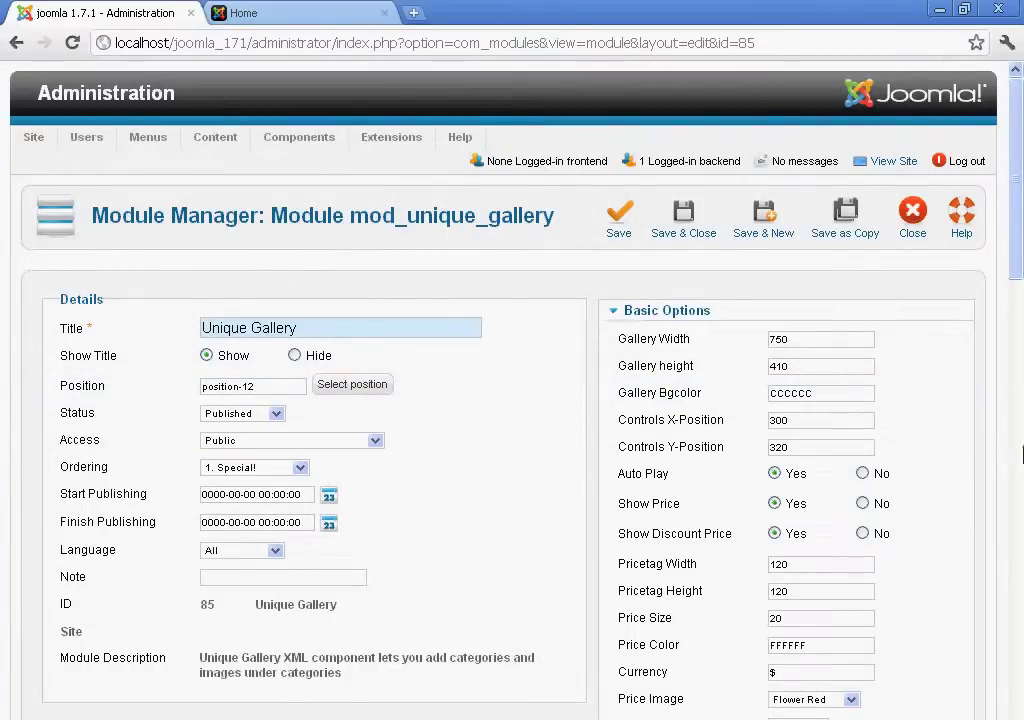
{"action": "left_click_drag", "start_coordinate": [1013, 263], "coordinate": [1016, 318]}
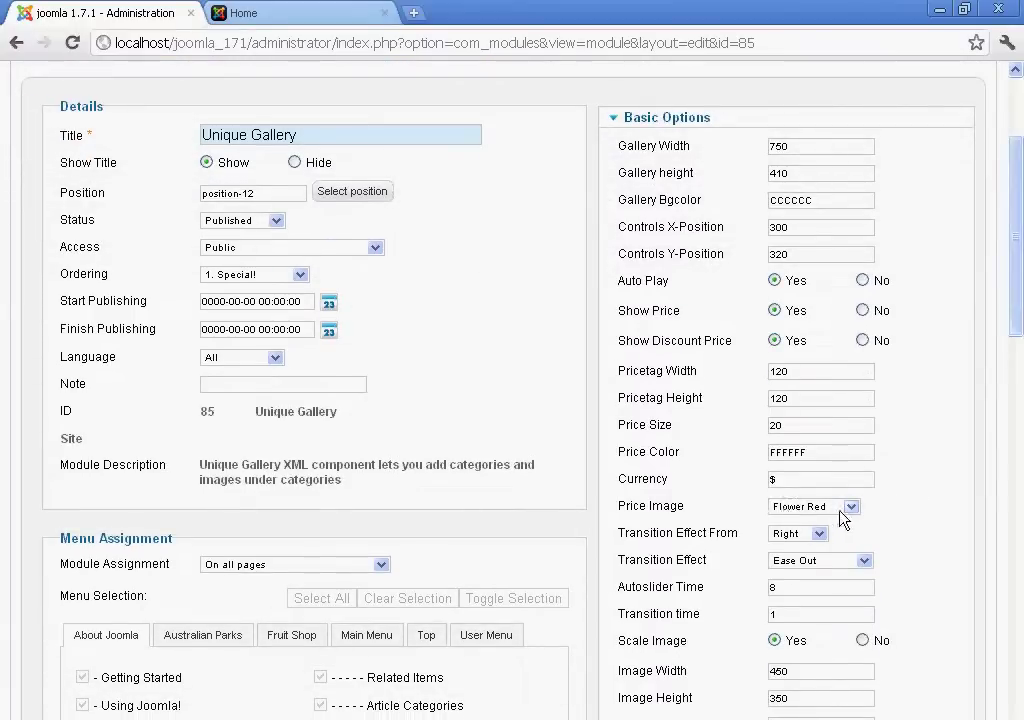
{"action": "left_click", "coordinate": [784, 512]}
{"action": "left_click", "coordinate": [834, 537]}
{"action": "left_click_drag", "start_coordinate": [1020, 347], "coordinate": [1019, 265]}
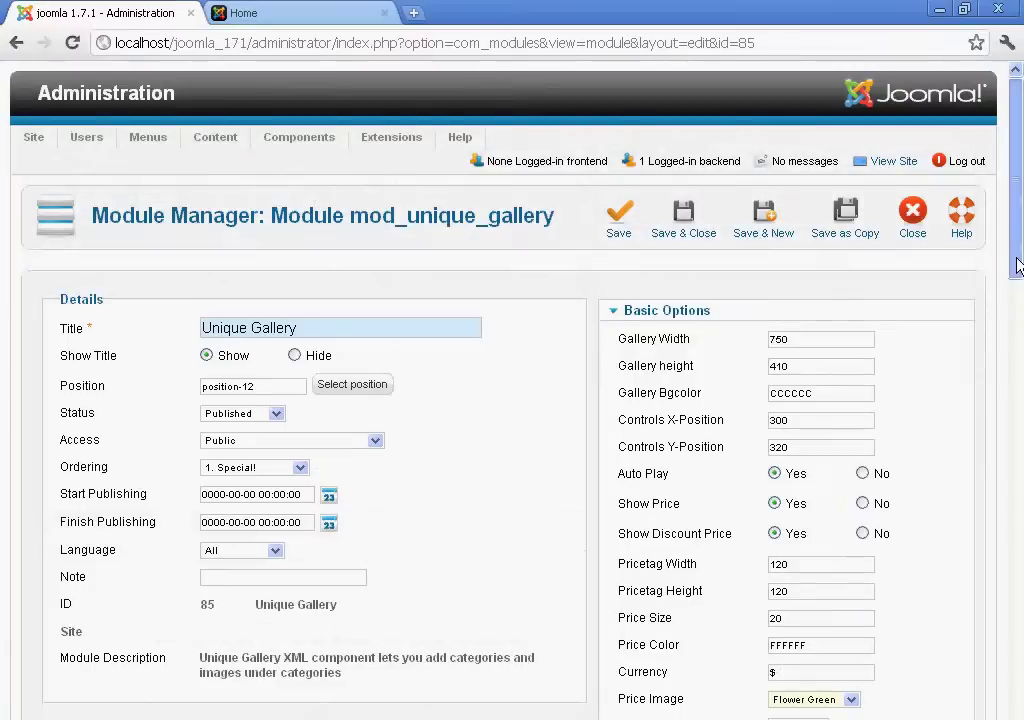
{"action": "left_click", "coordinate": [620, 231]}
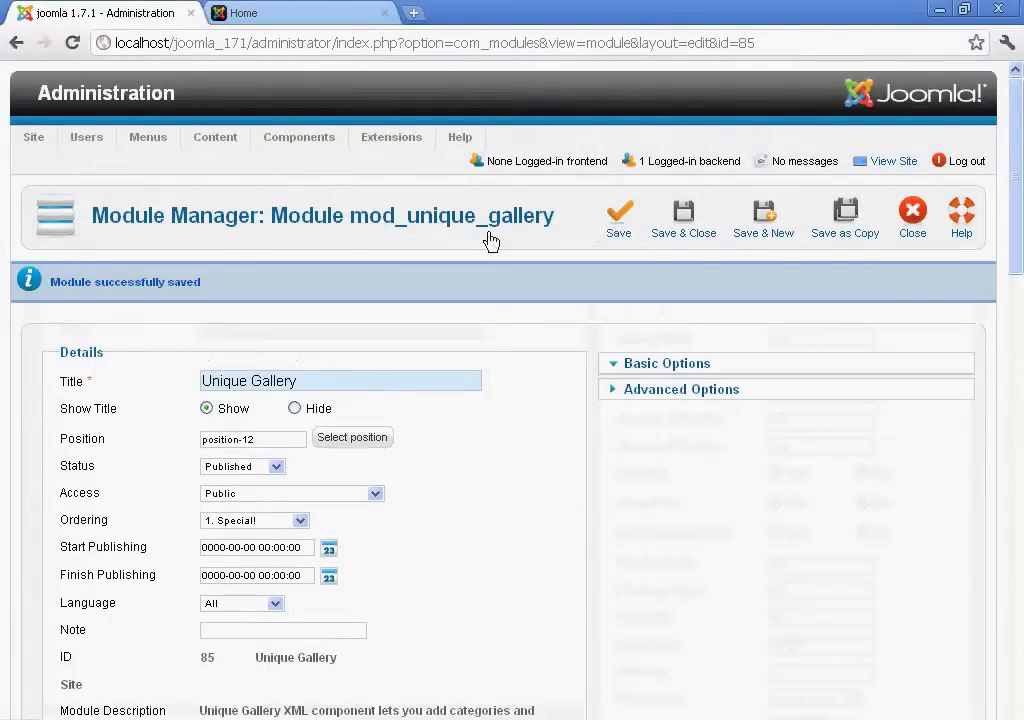
- Check the price tag image on the Parrot slide of the reloaded home page, and return to the module settings
{"action": "left_click", "coordinate": [245, 13]}
{"action": "left_click", "coordinate": [72, 44]}
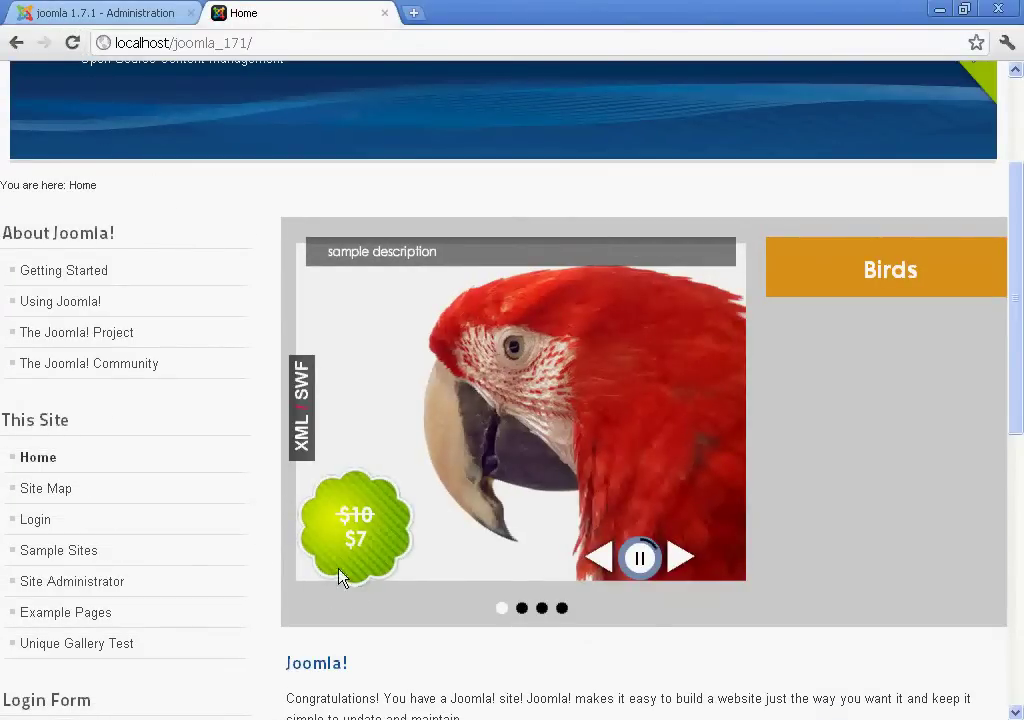
{"action": "left_click", "coordinate": [113, 10]}
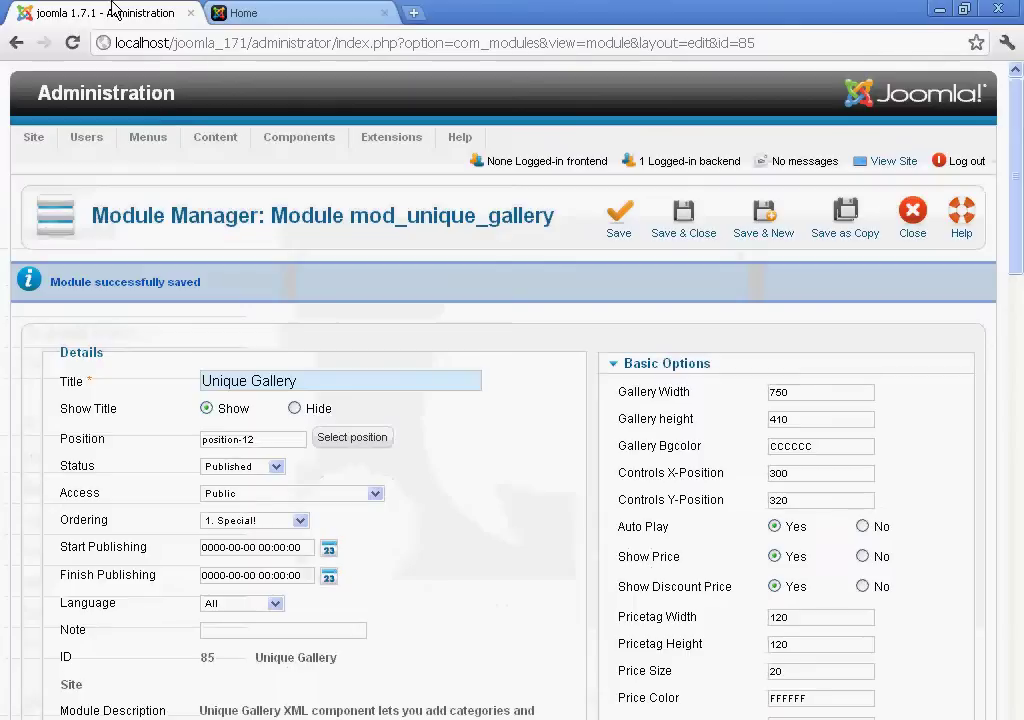
- Set the module's Show Discount Price option to No and save it
{"action": "left_click_drag", "start_coordinate": [1013, 251], "coordinate": [1020, 301]}
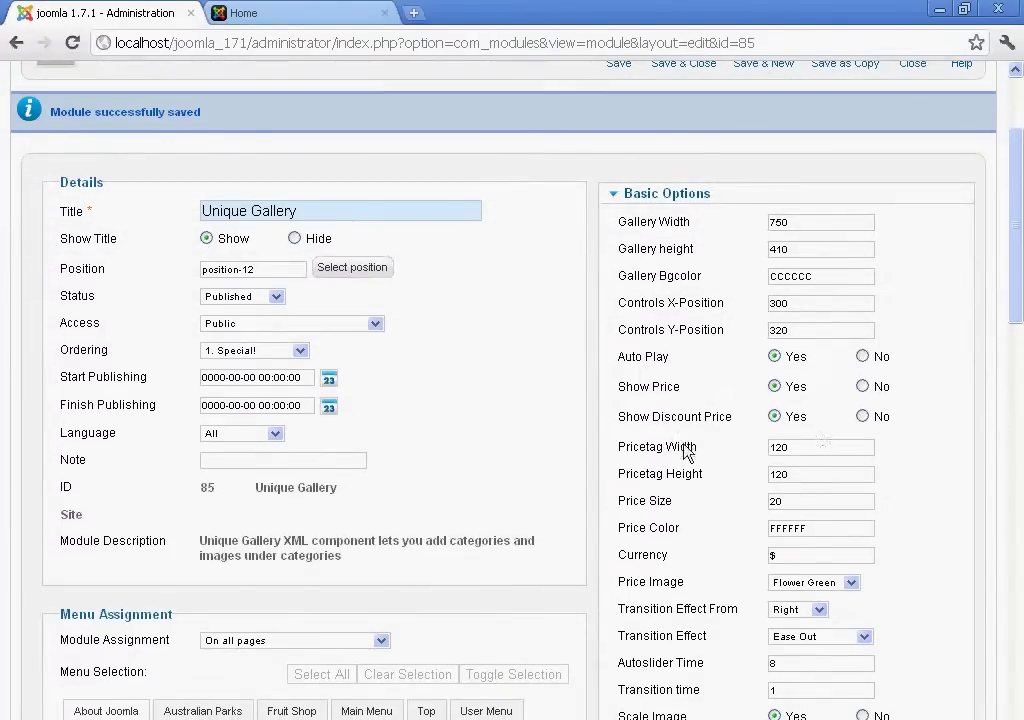
{"action": "left_click", "coordinate": [862, 416]}
{"action": "scroll", "coordinate": [672, 265], "scroll_direction": "up", "scroll_amount": 3}
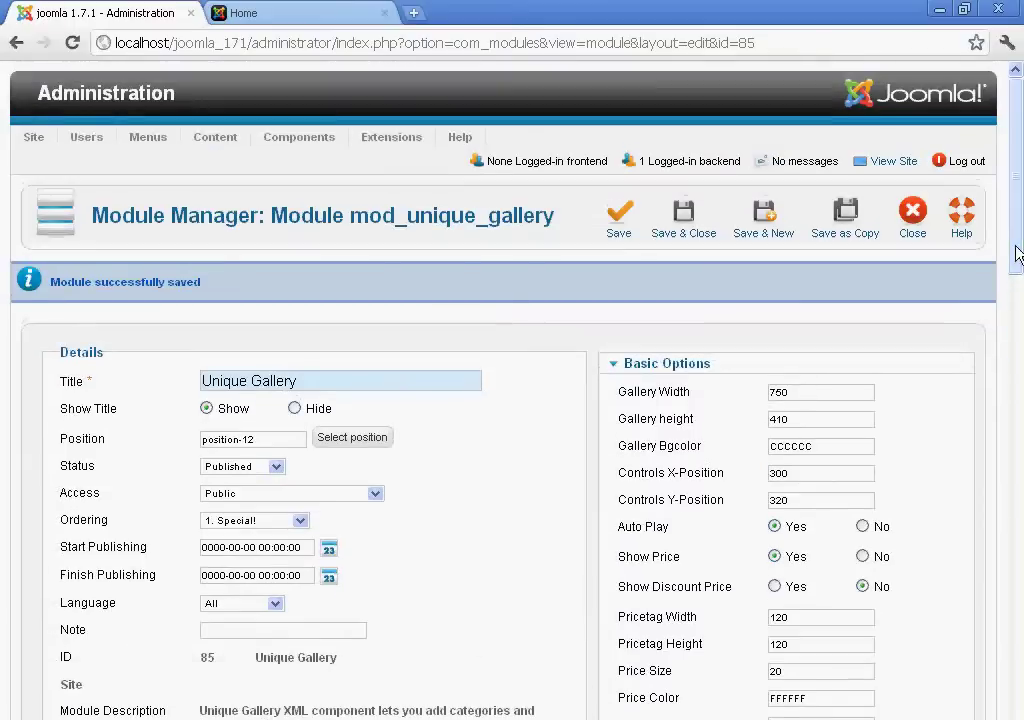
{"action": "left_click", "coordinate": [616, 221]}
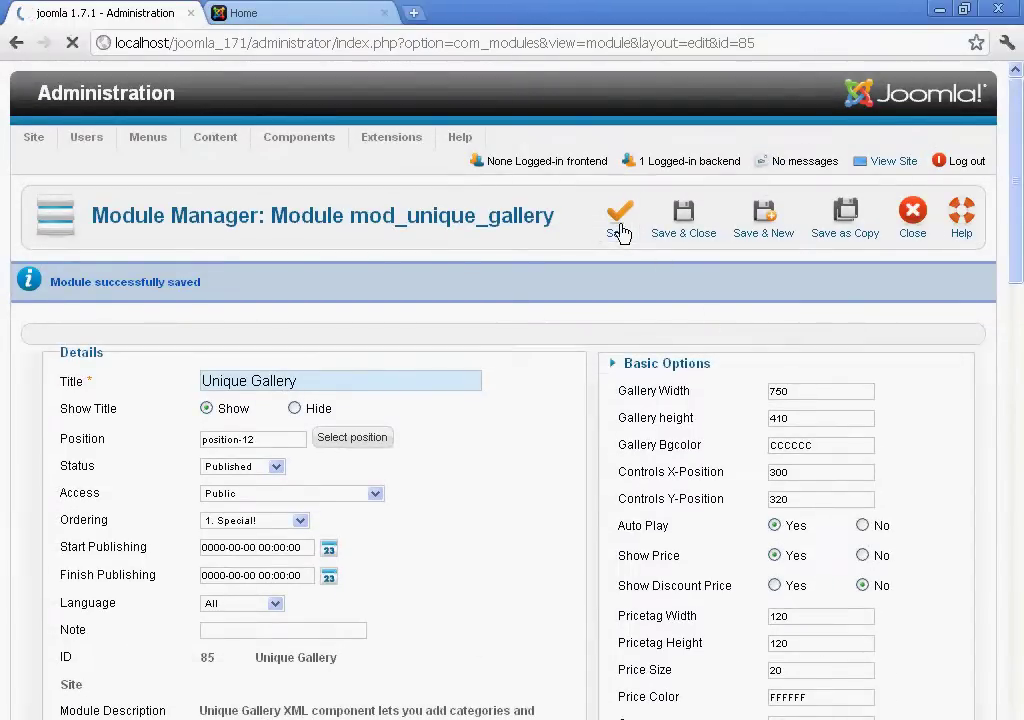
- Check which price the Parrot slide shows on the reloaded home page, and return to the module settings
{"action": "left_click", "coordinate": [331, 12]}
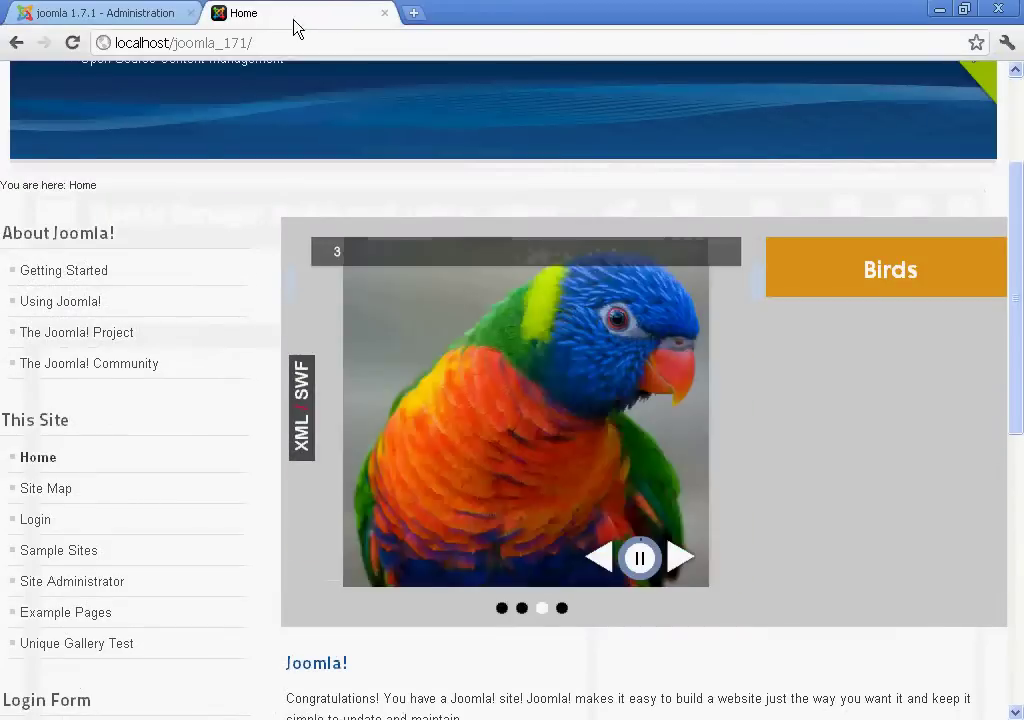
{"action": "left_click", "coordinate": [75, 45]}
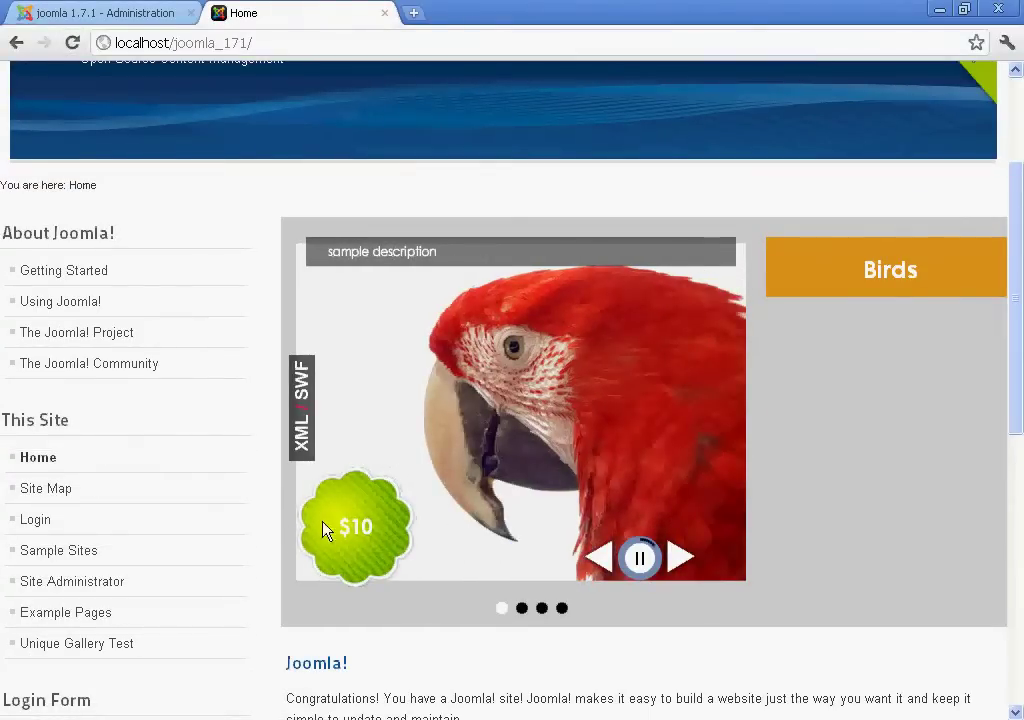
{"action": "left_click", "coordinate": [110, 13]}
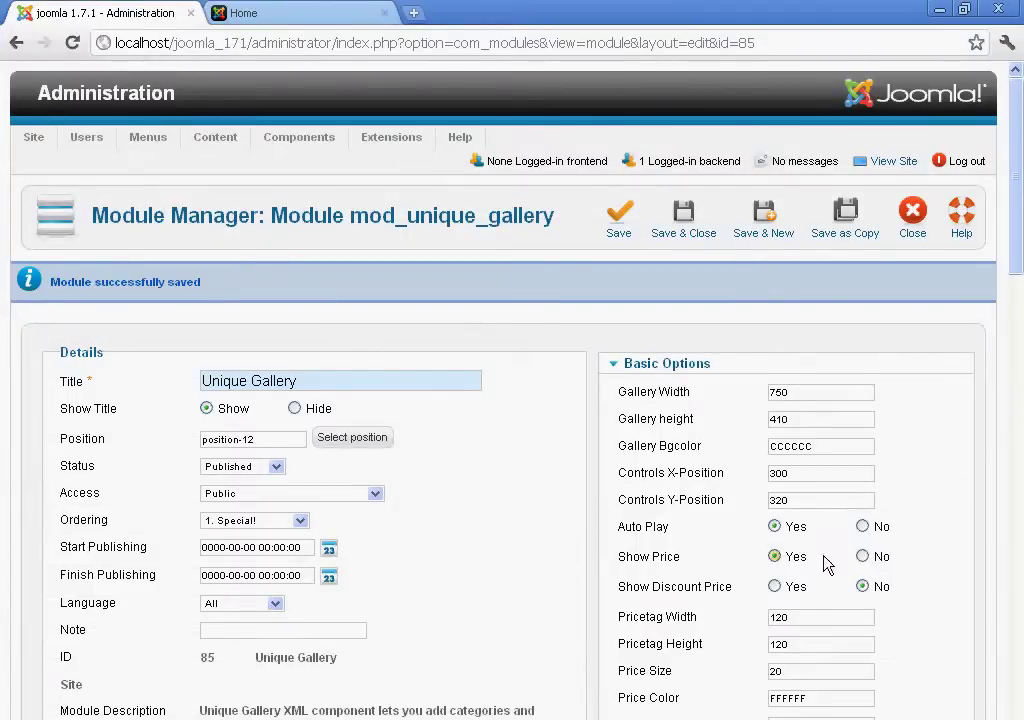
- Set the module's Show Price option to No, save it, and reload the home page to check the gallery
{"action": "left_click", "coordinate": [633, 230]}
{"action": "left_click", "coordinate": [286, 12]}
{"action": "left_click", "coordinate": [72, 43]}
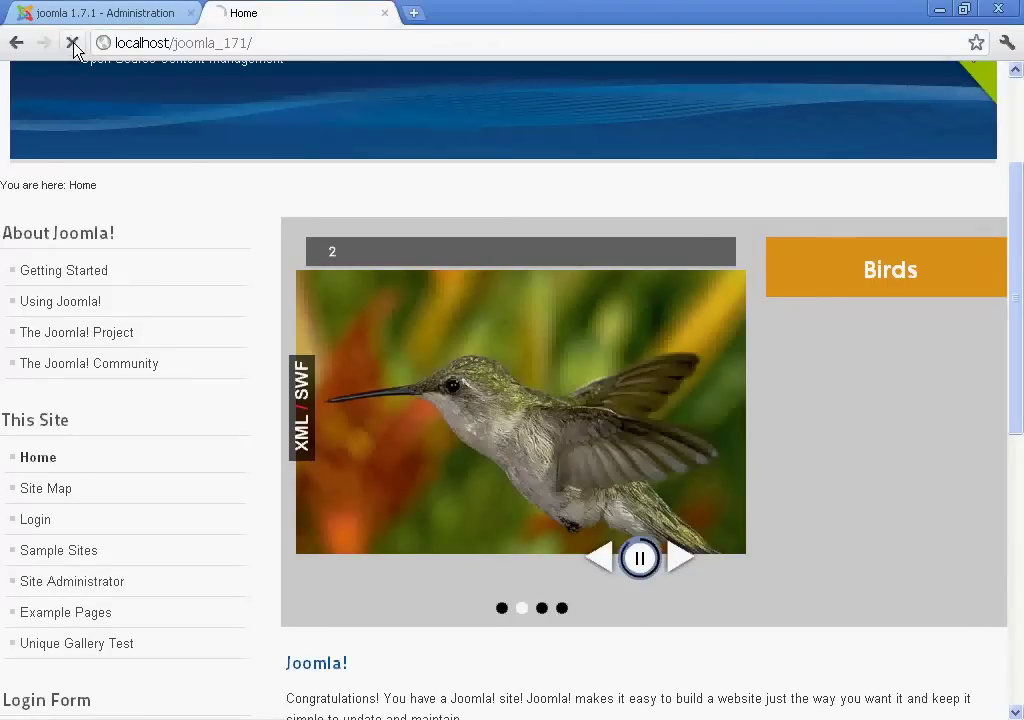
- Return to the administration site, close the module settings, and open the Parrot picture from the Unique Gallery component's Gallery Manager
{"action": "left_click", "coordinate": [143, 20]}
{"action": "scroll", "coordinate": [1020, 248], "scroll_direction": "down", "scroll_amount": 1}
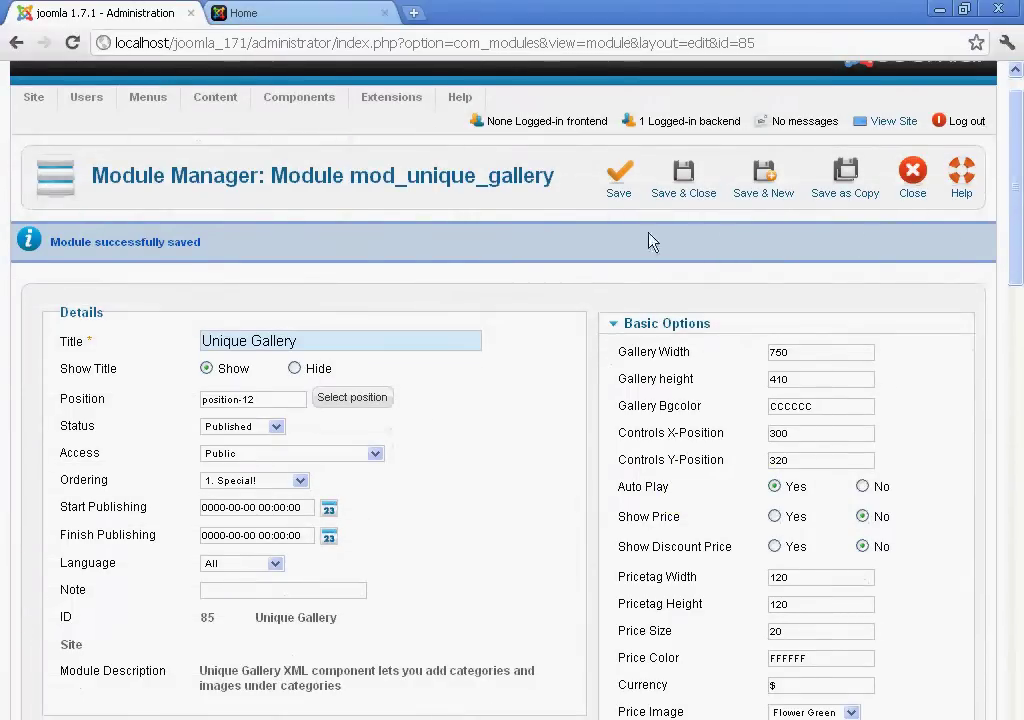
{"action": "scroll", "coordinate": [890, 220], "scroll_direction": "up", "scroll_amount": 1}
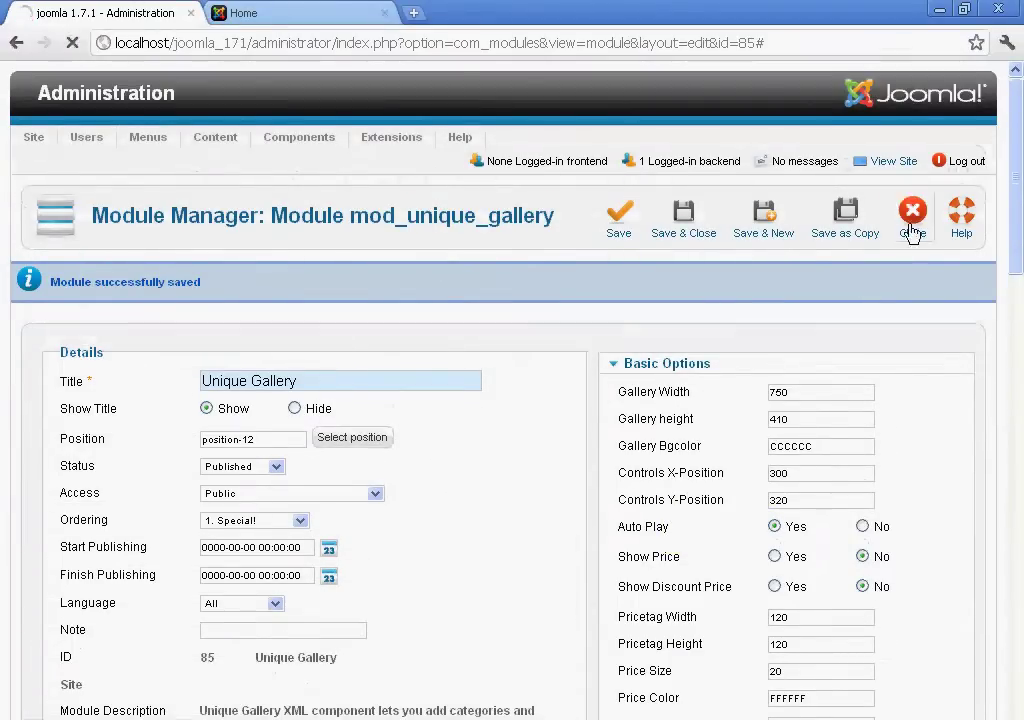
{"action": "left_click", "coordinate": [910, 215]}
{"action": "mouse_move", "coordinate": [318, 146]}
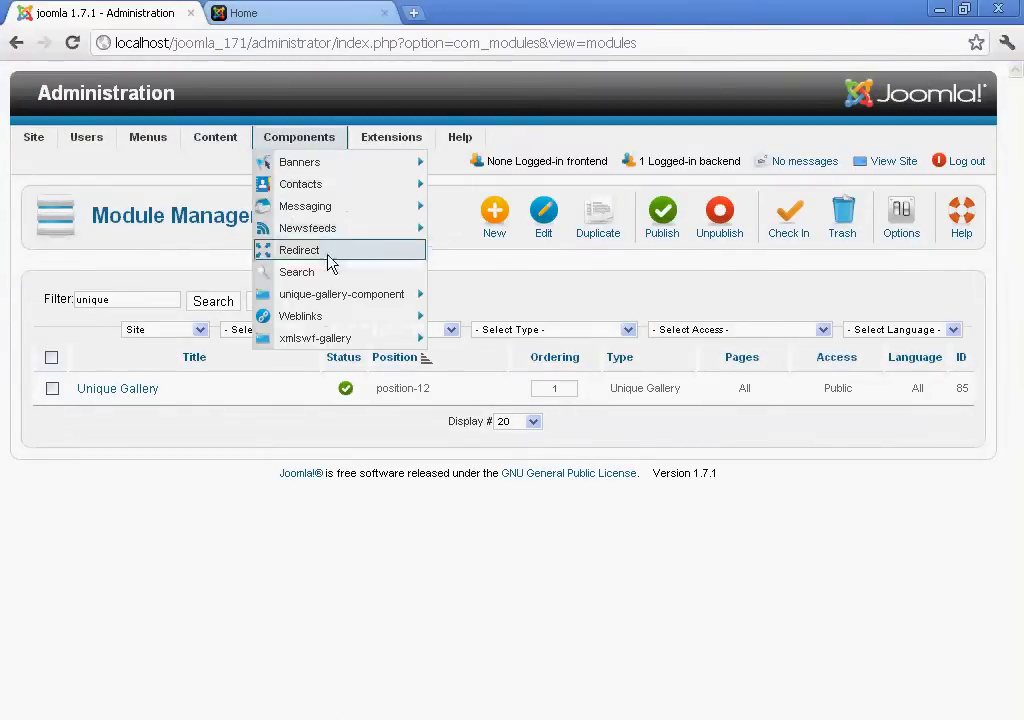
{"action": "mouse_move", "coordinate": [333, 296]}
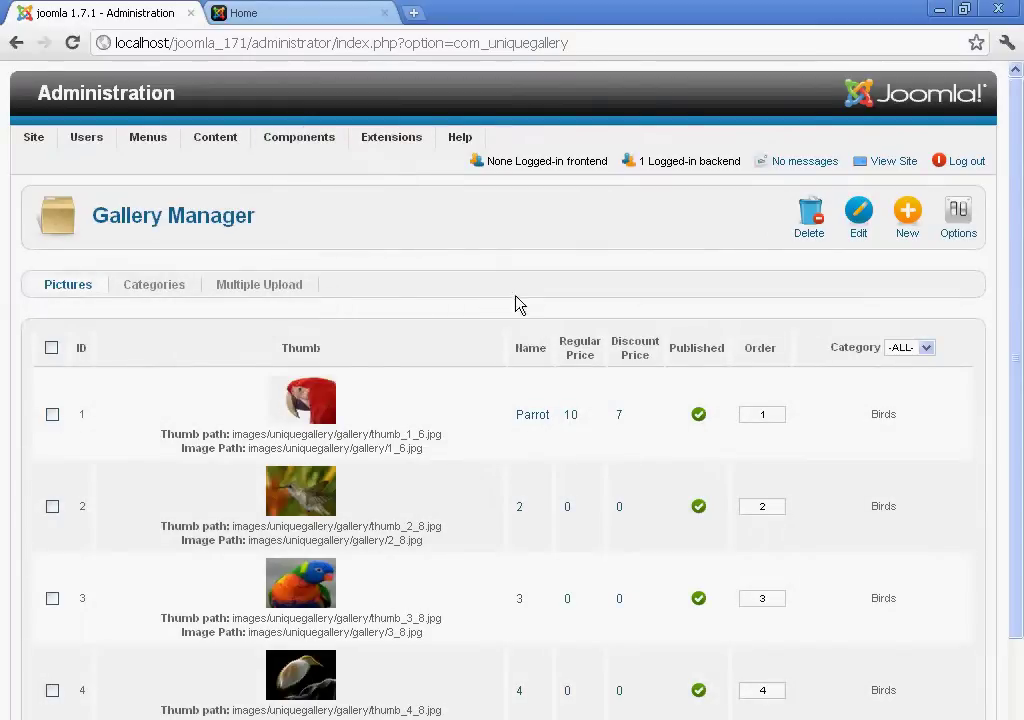
{"action": "left_click", "coordinate": [539, 420]}
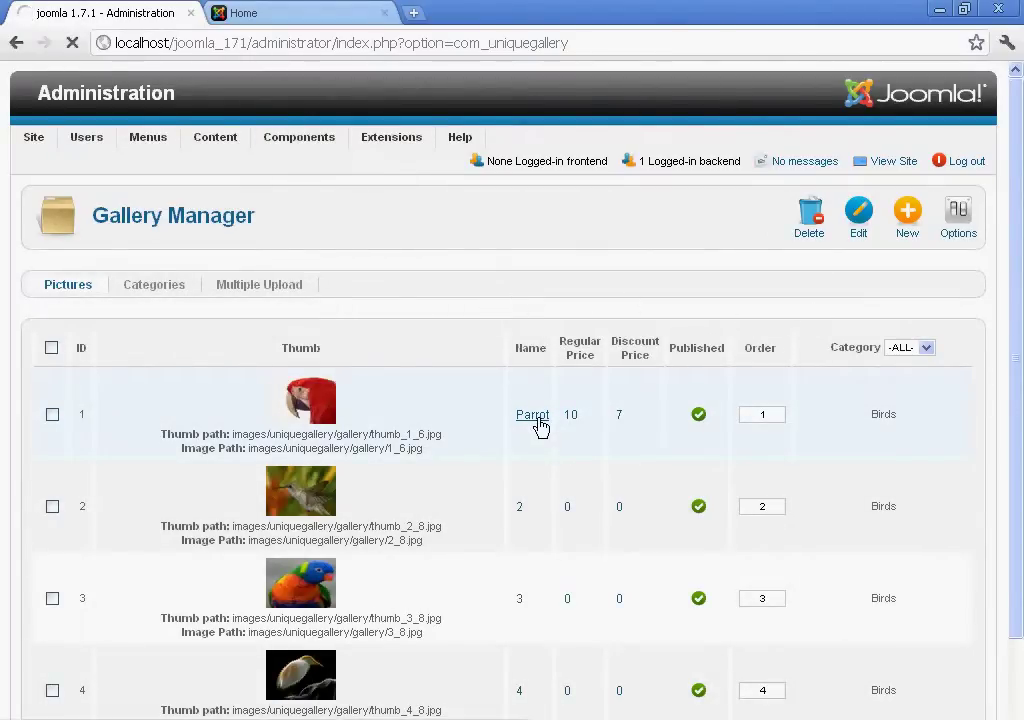
{"action": "scroll", "coordinate": [522, 438], "scroll_direction": "down", "scroll_amount": 5}
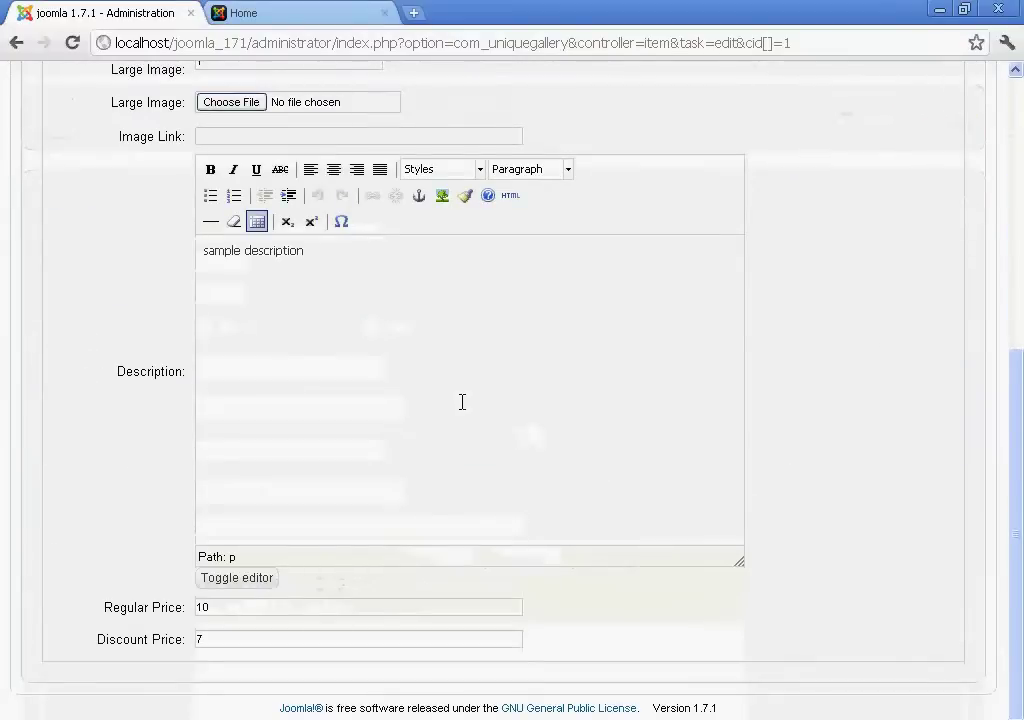
{"action": "scroll", "coordinate": [300, 372], "scroll_direction": "up", "scroll_amount": 2}
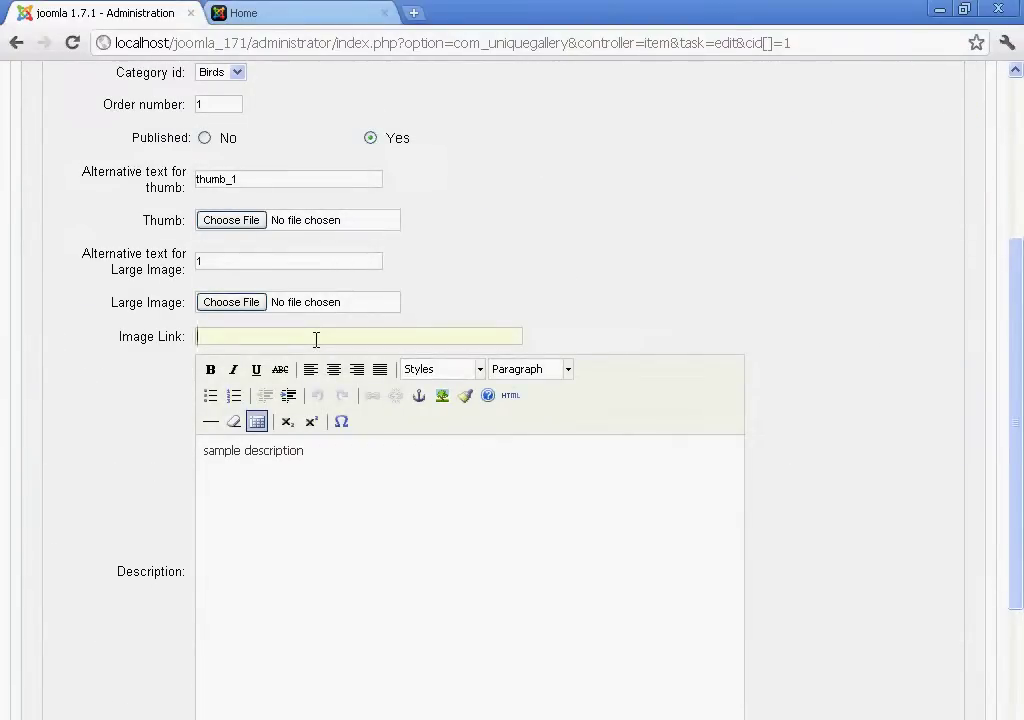
{"action": "type", "text": "http"}
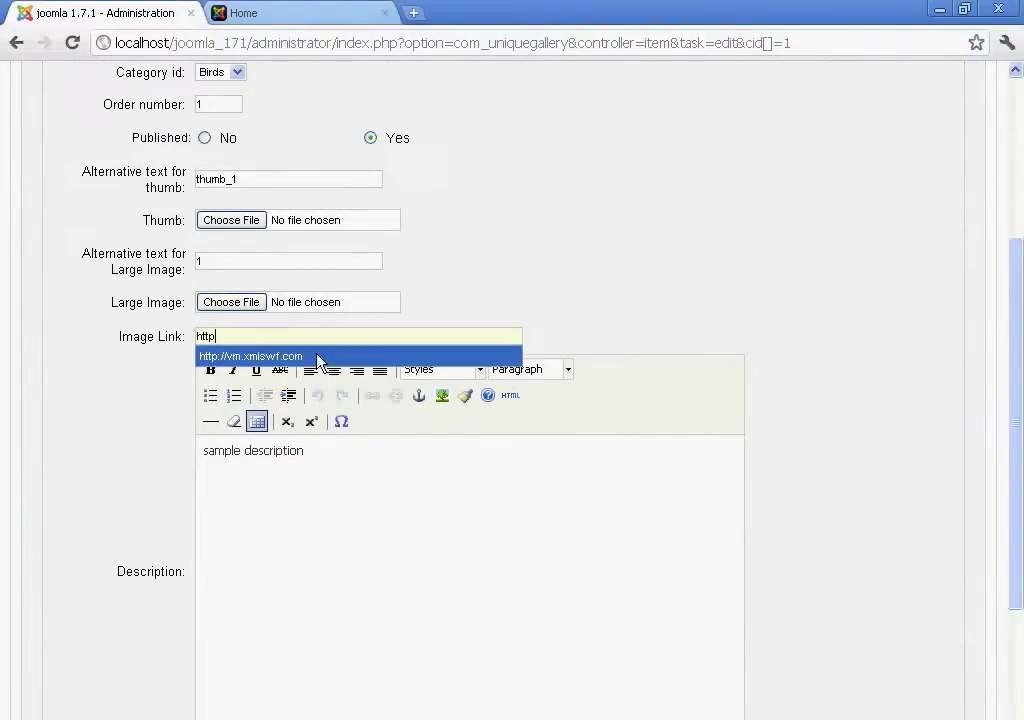
{"action": "left_click", "coordinate": [320, 357]}
{"action": "scroll", "coordinate": [624, 331], "scroll_direction": "up", "scroll_amount": 3}
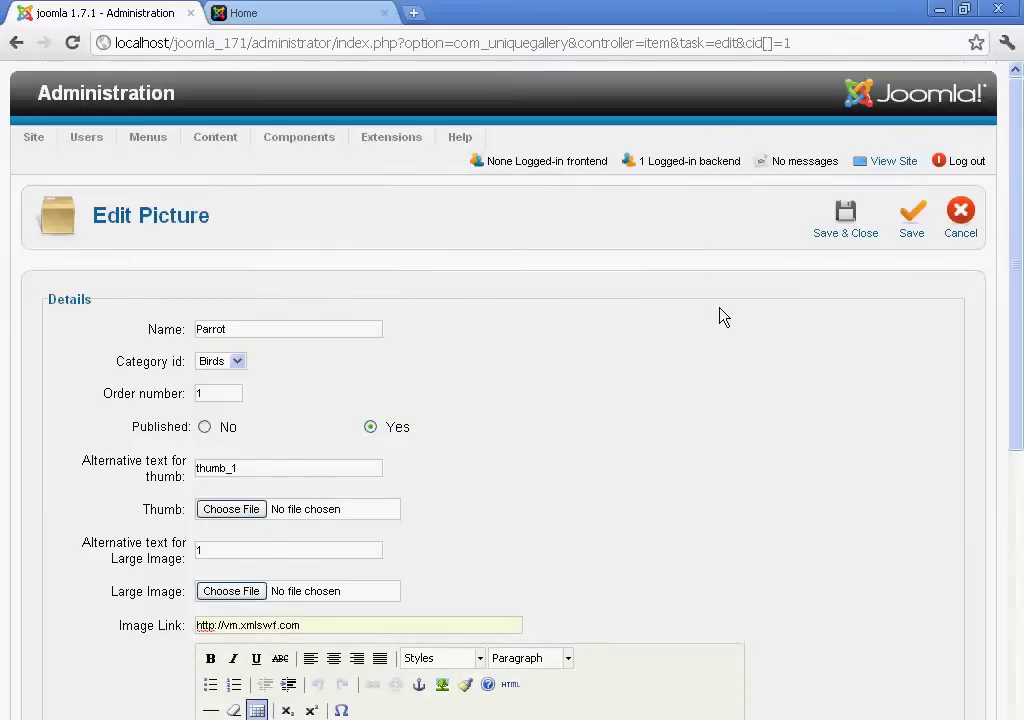
{"action": "left_click", "coordinate": [845, 234]}
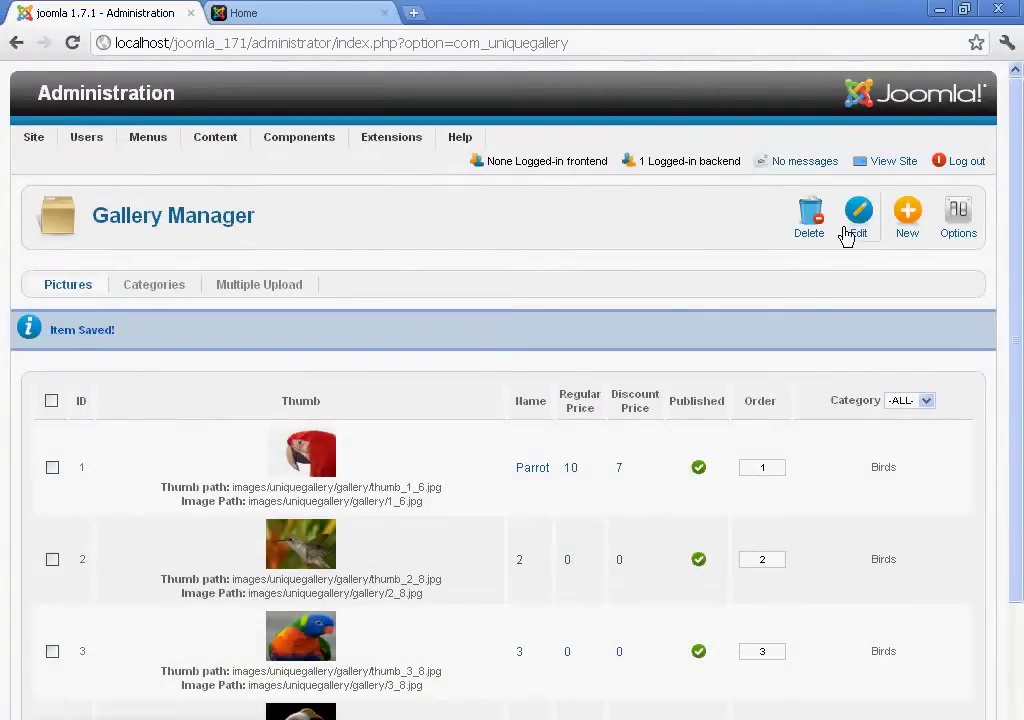
- Reload the home page, follow the Parrot slide's link to test it, and close the linked page
{"action": "left_click", "coordinate": [310, 12]}
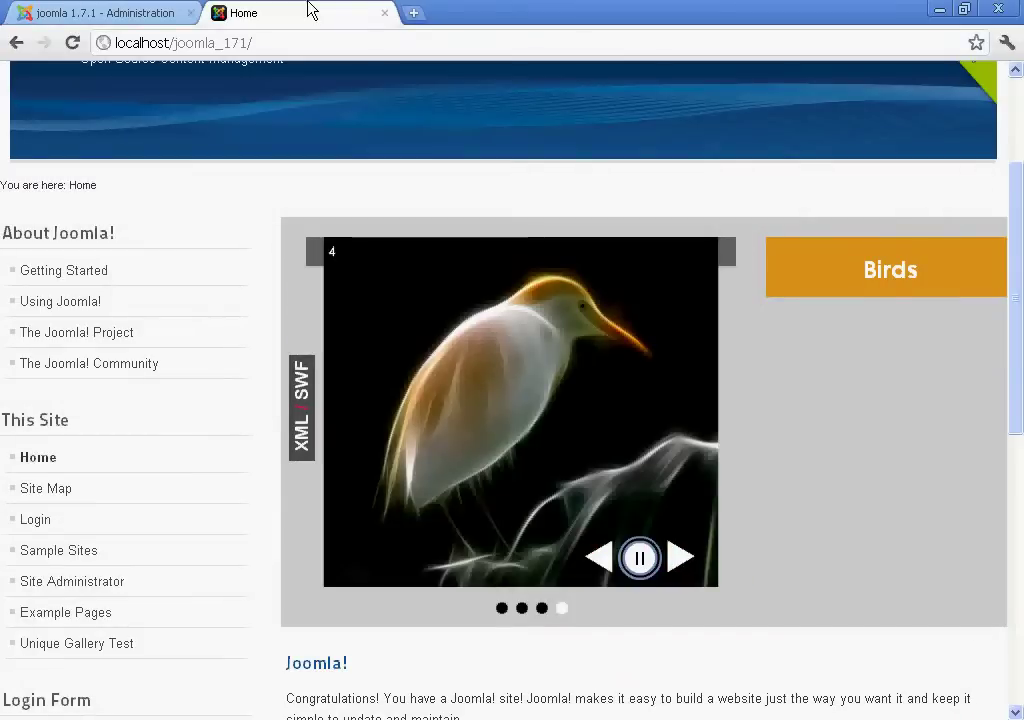
{"action": "left_click", "coordinate": [73, 44]}
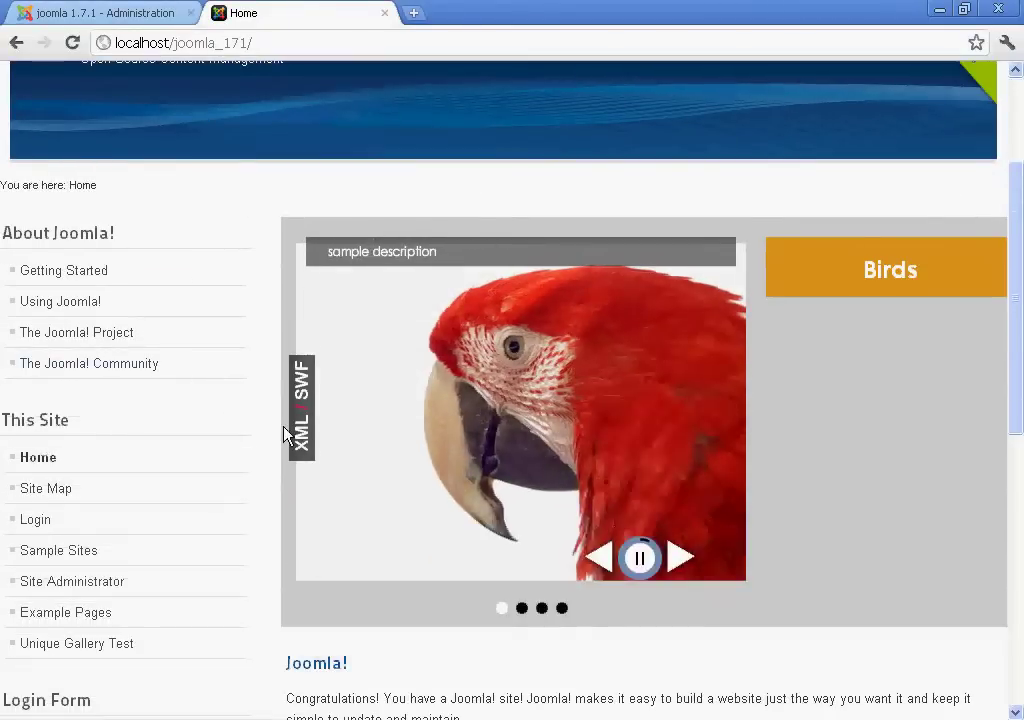
{"action": "left_click", "coordinate": [289, 433]}
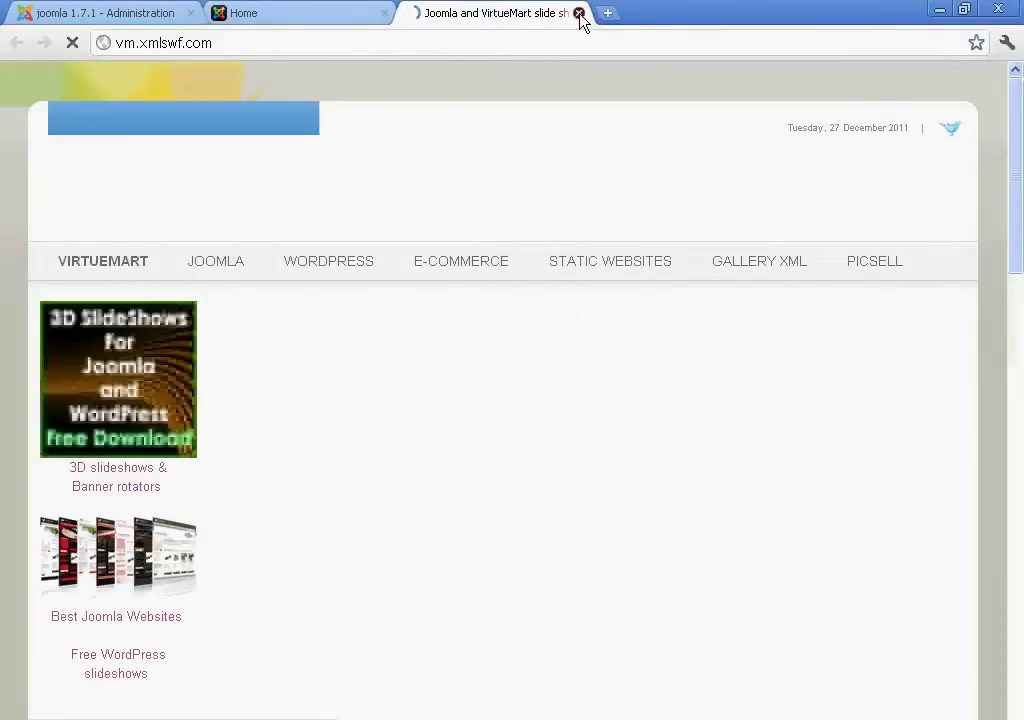
{"action": "left_click", "coordinate": [579, 14]}
- Reopen the Unique Gallery module, set its Link Target to Same Window in the Advanced Options, and save it
{"action": "left_click", "coordinate": [153, 12]}
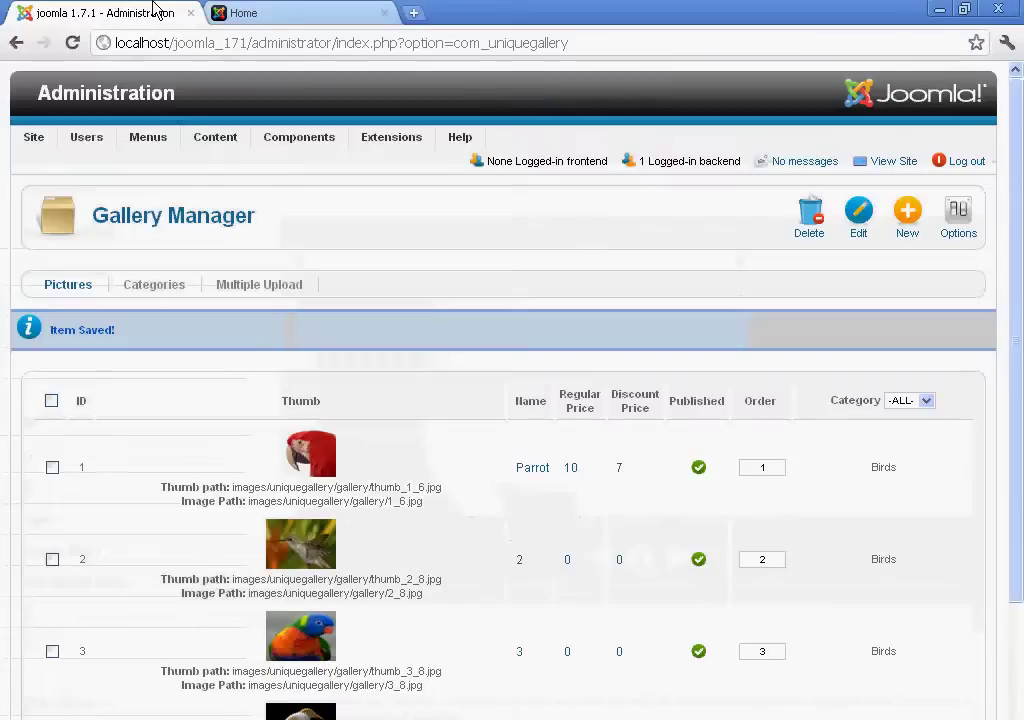
{"action": "mouse_move", "coordinate": [380, 140]}
{"action": "left_click", "coordinate": [405, 192]}
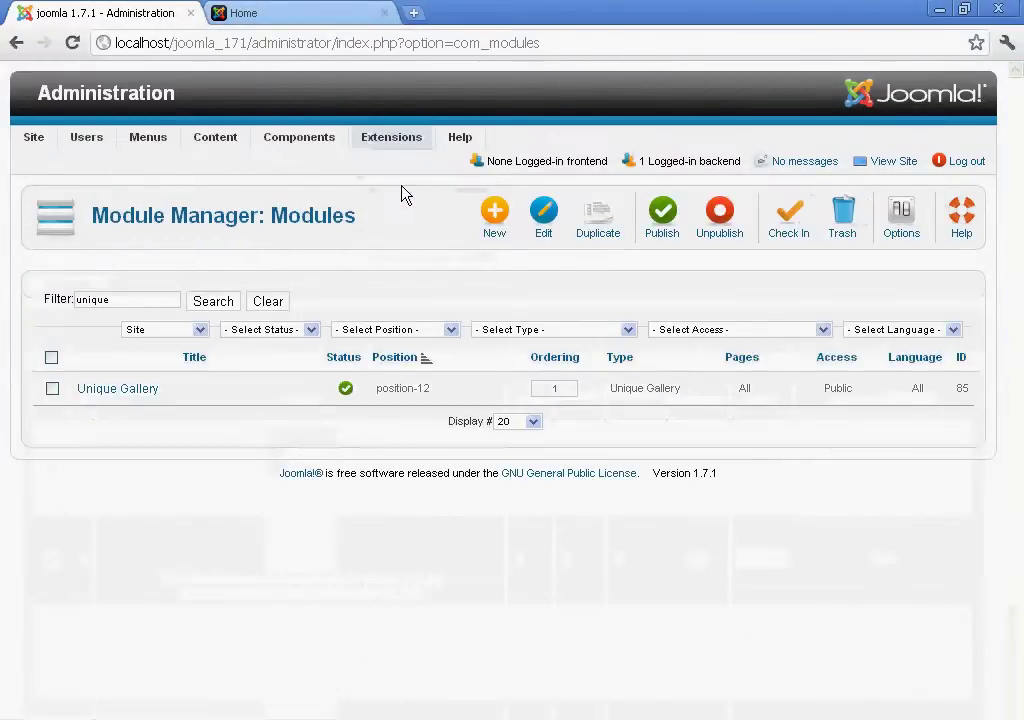
{"action": "left_click", "coordinate": [121, 393]}
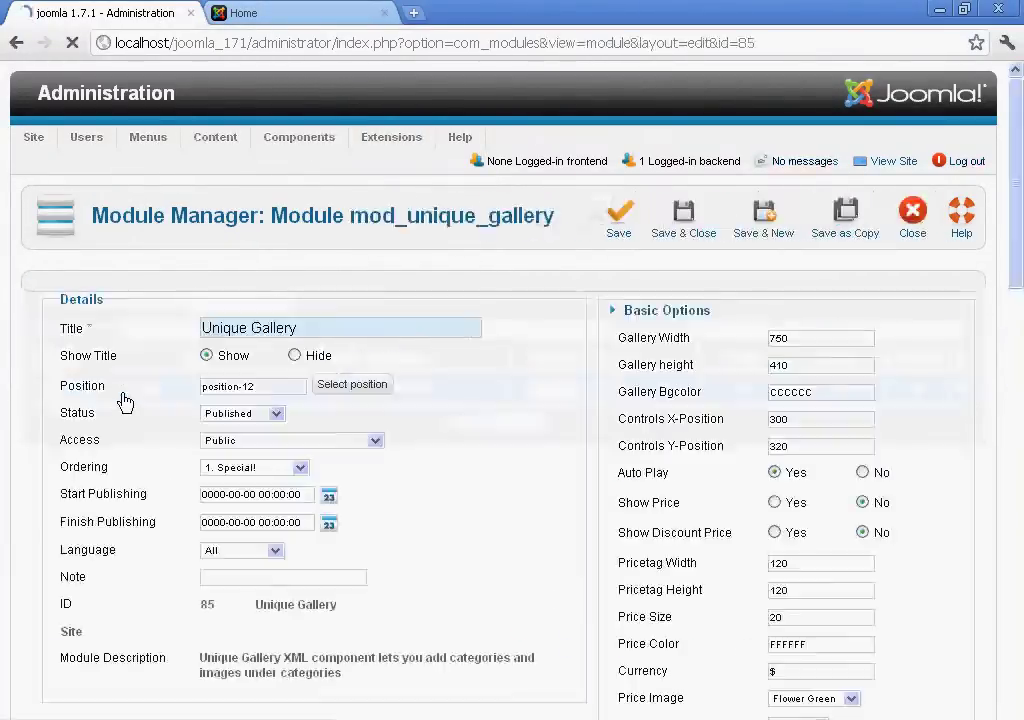
{"action": "left_click_drag", "start_coordinate": [1020, 243], "coordinate": [1018, 160]}
{"action": "left_click", "coordinate": [782, 414]}
{"action": "left_click", "coordinate": [705, 273]}
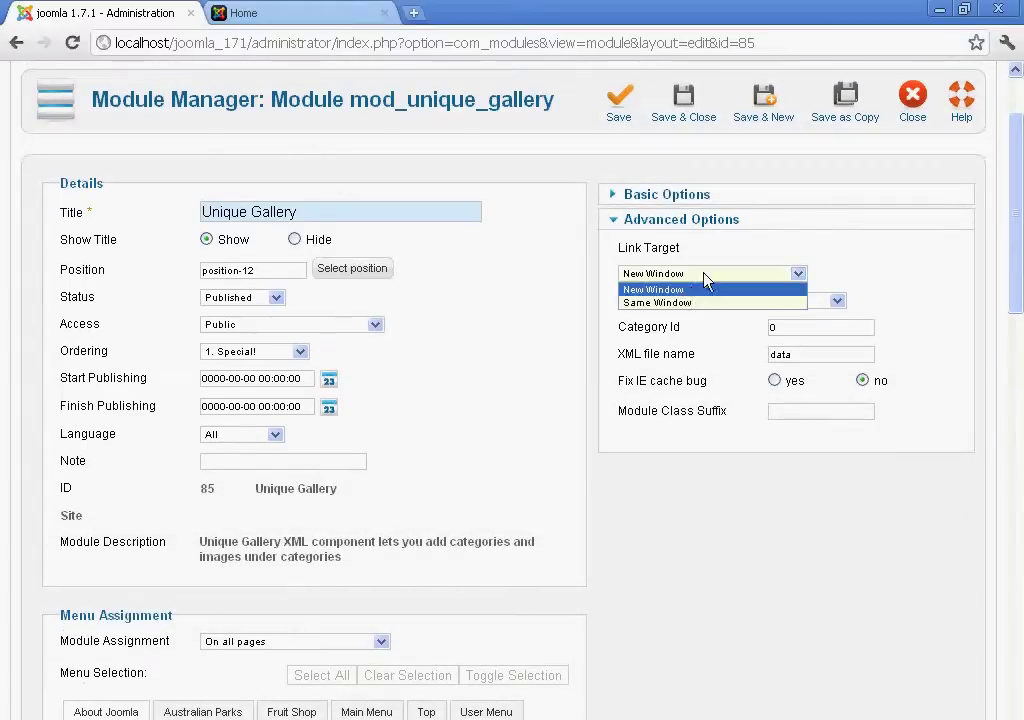
{"action": "left_click", "coordinate": [630, 302]}
{"action": "left_click", "coordinate": [618, 97]}
- Test where the Parrot slide's link opens from the reloaded home page, and go back to the home page
{"action": "left_click", "coordinate": [293, 12]}
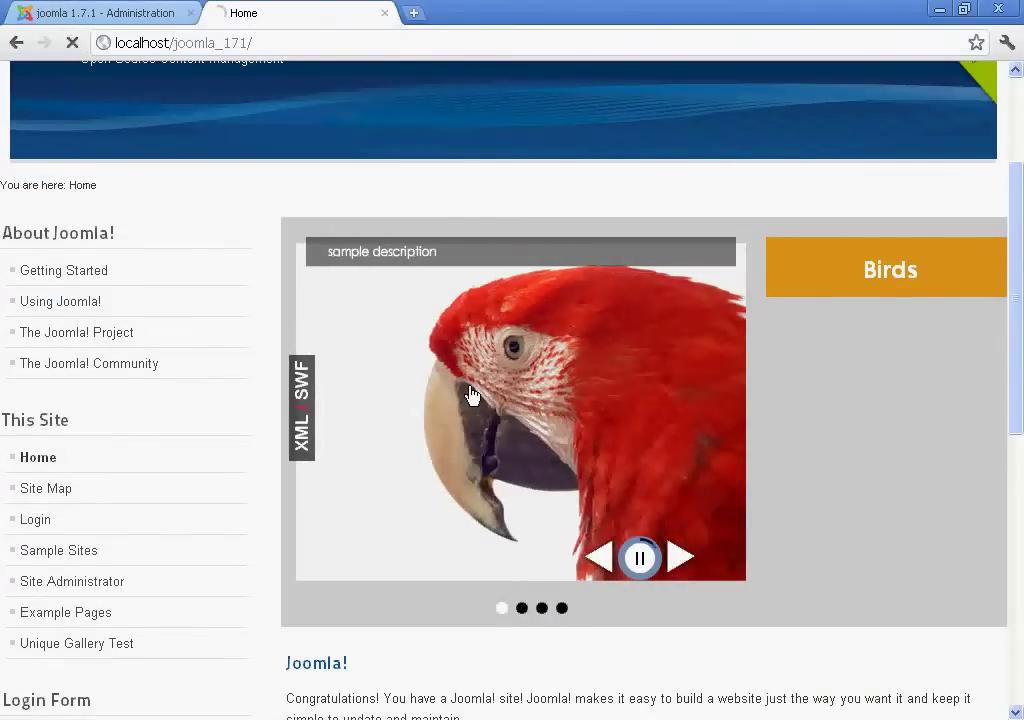
{"action": "left_click", "coordinate": [472, 394]}
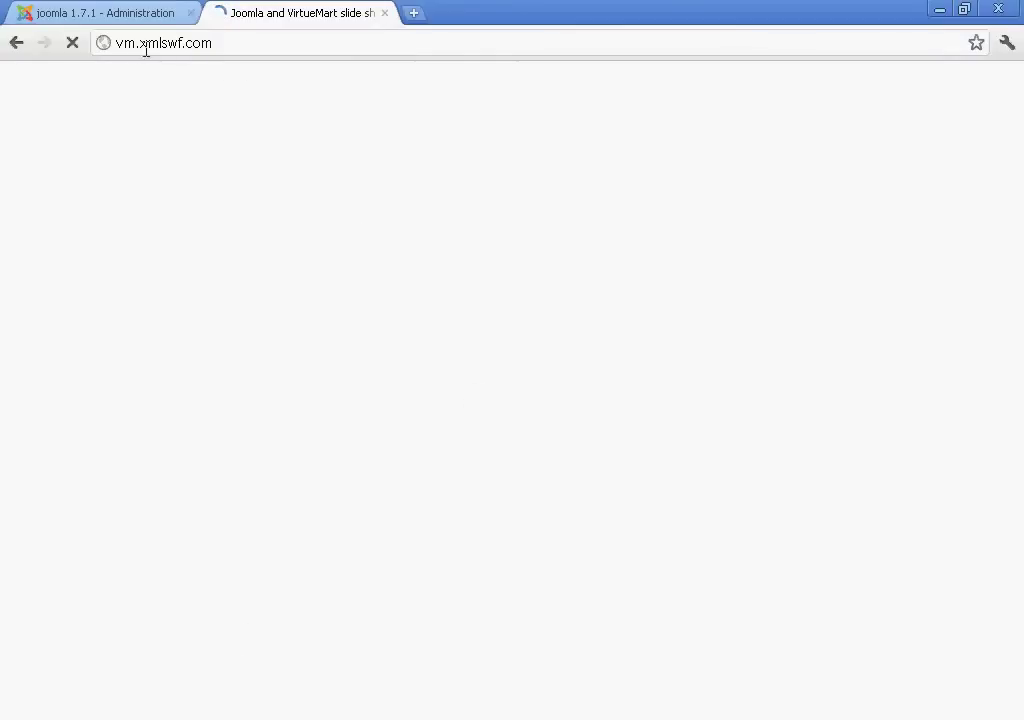
{"action": "left_click", "coordinate": [17, 44]}
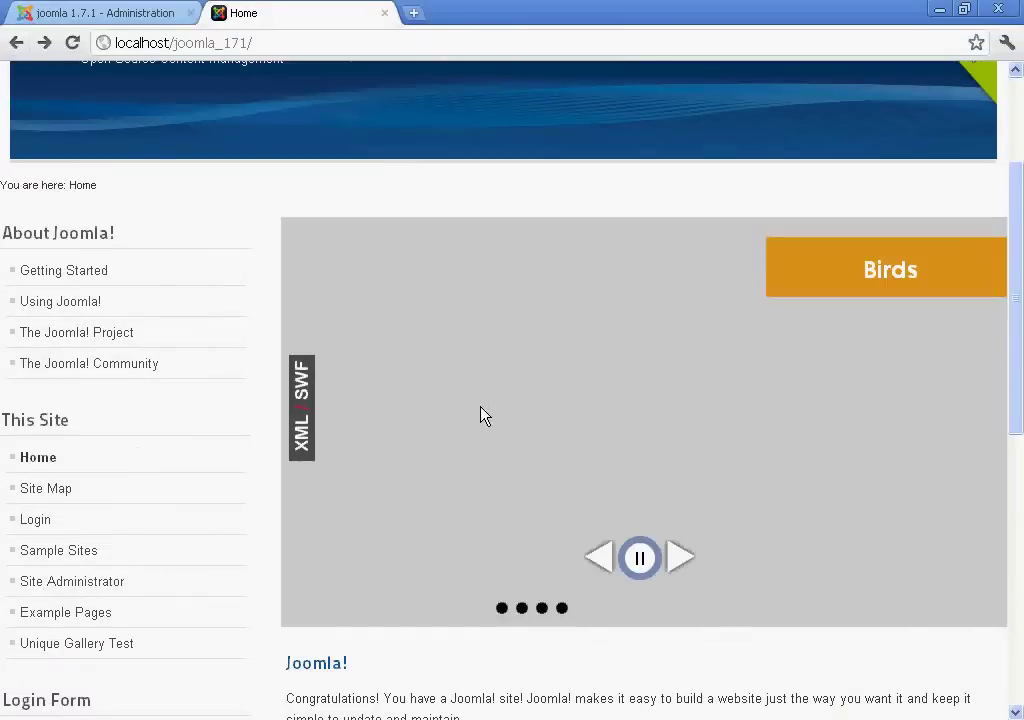
- Return to the Unique Gallery module settings and review the price tag, transition, image and menu settings in the Basic Options
{"action": "left_click", "coordinate": [110, 12]}
{"action": "scroll", "coordinate": [1020, 268], "scroll_direction": "down", "scroll_amount": 2}
{"action": "left_click_drag", "start_coordinate": [1020, 268], "coordinate": [848, 325]}
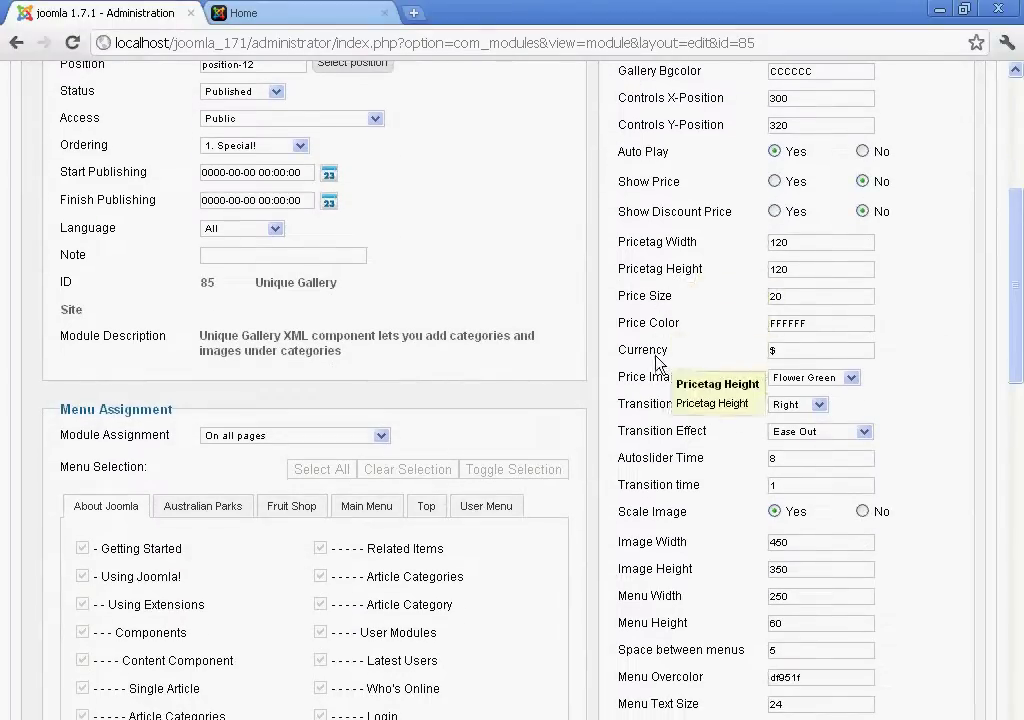
- Set the Unique Gallery module's Transition Effect to EaseOut Bounce, keeping Transition Effect From at Right, and save the module
{"action": "left_click", "coordinate": [818, 405]}
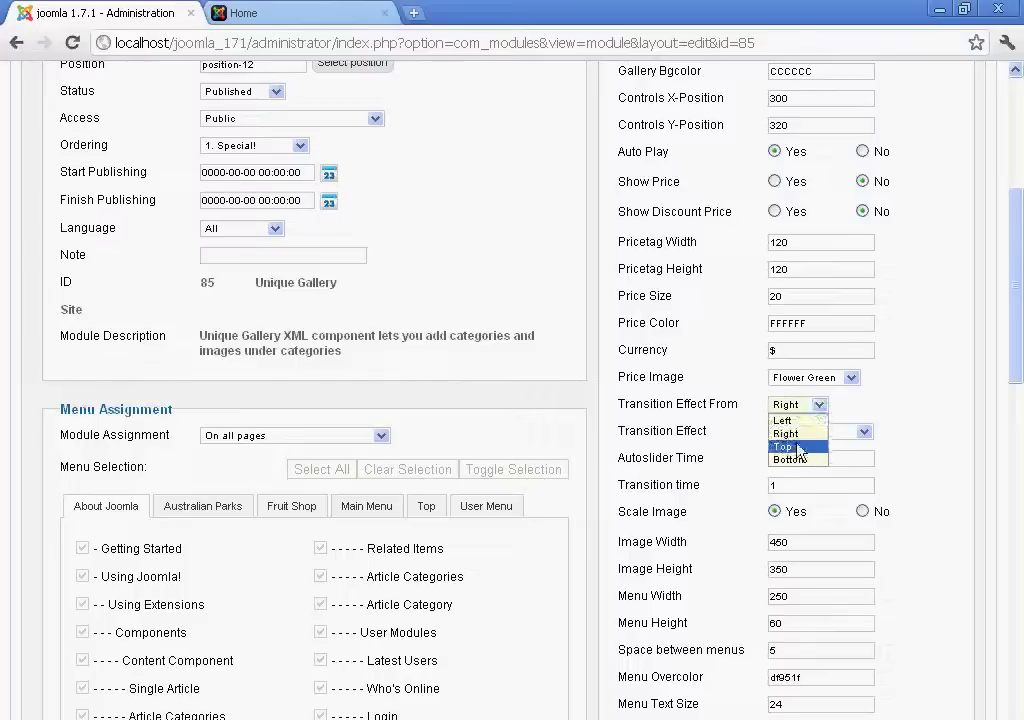
{"action": "left_click", "coordinate": [814, 406]}
{"action": "left_click", "coordinate": [820, 432]}
{"action": "left_click", "coordinate": [818, 460]}
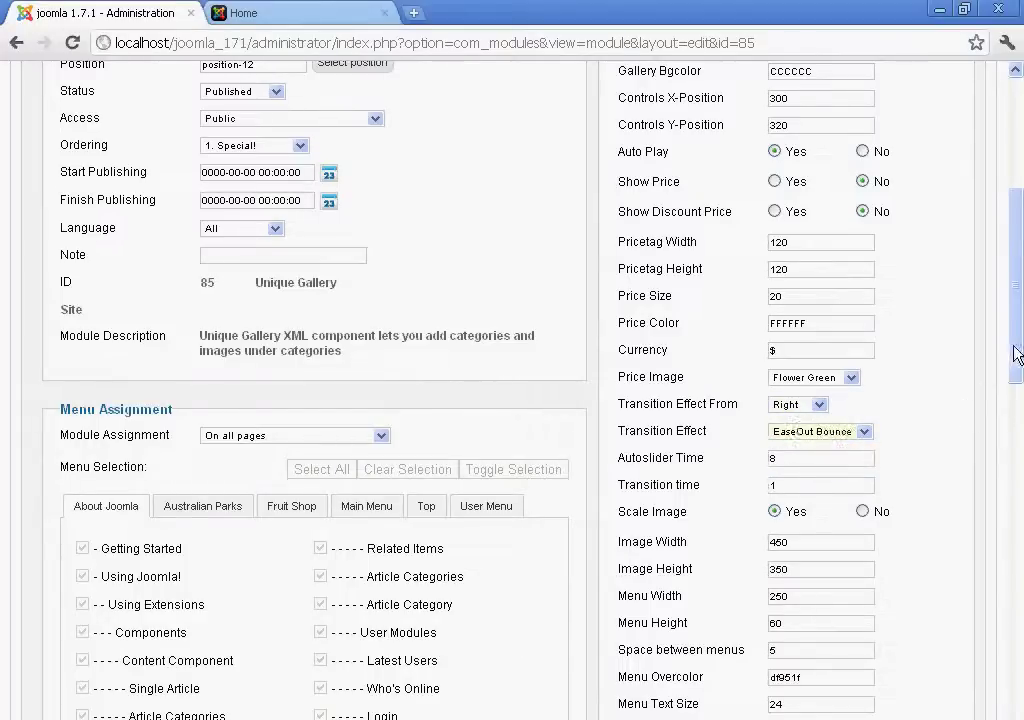
{"action": "scroll", "coordinate": [1015, 356], "scroll_direction": "up", "scroll_amount": 5}
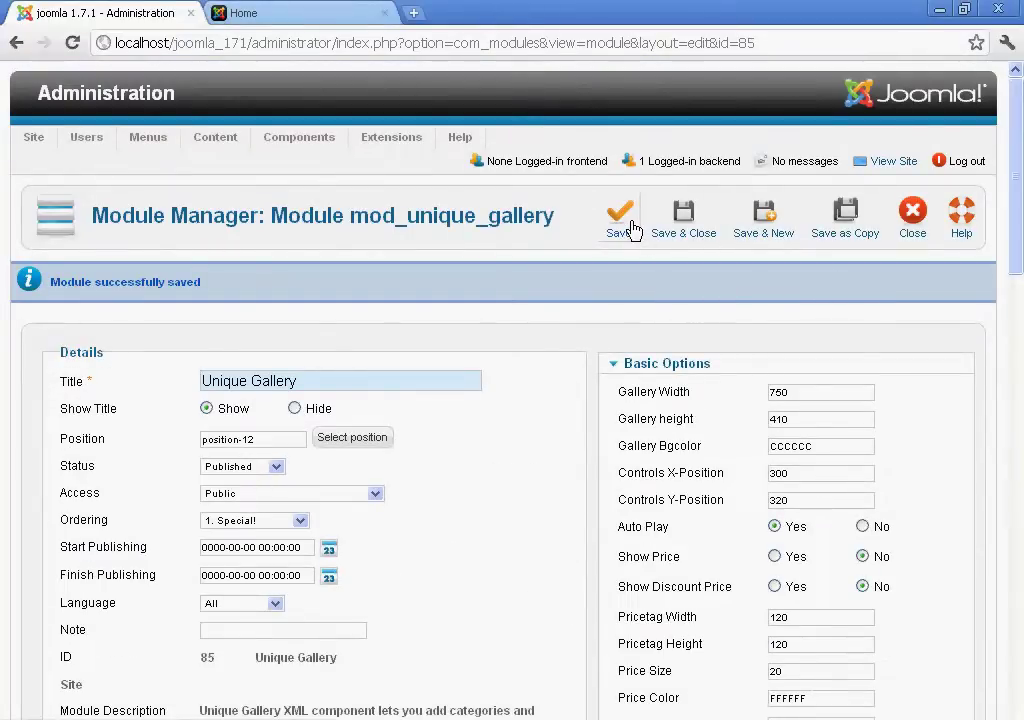
- Reload the home page and move through the Birds gallery slides to check the transition effect
{"action": "left_click", "coordinate": [241, 12]}
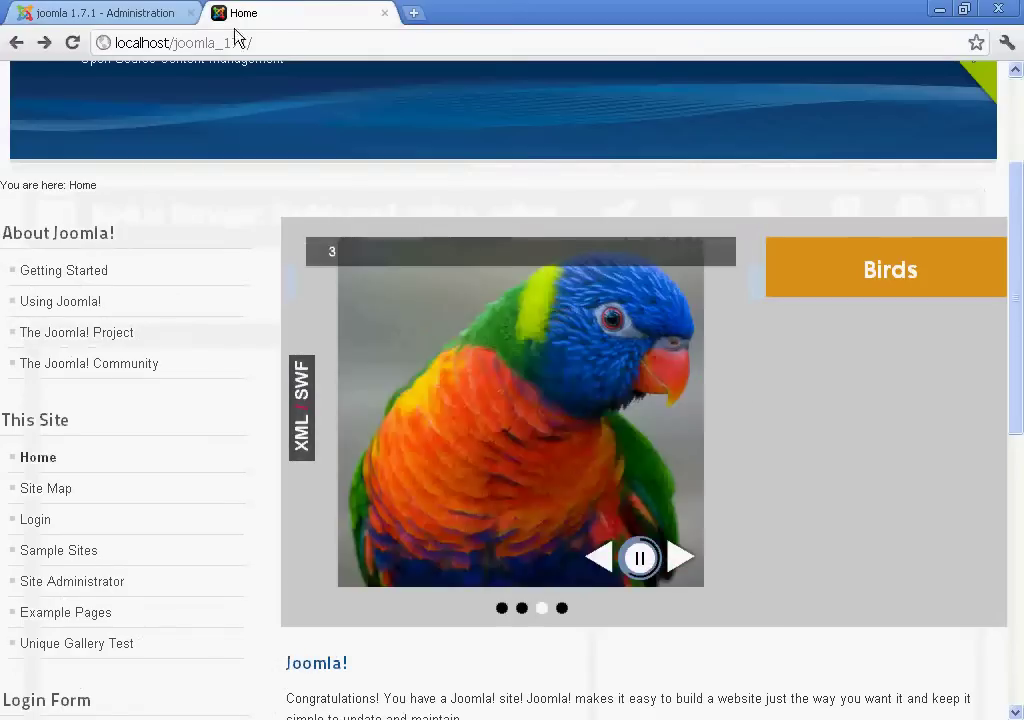
{"action": "left_click", "coordinate": [75, 44]}
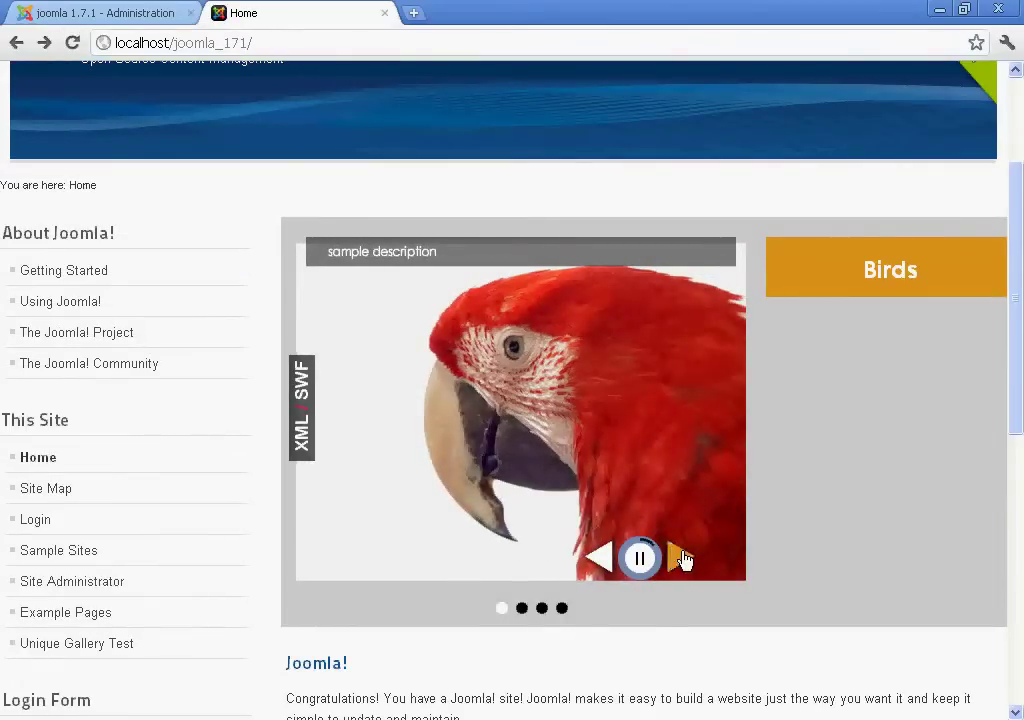
{"action": "left_click", "coordinate": [684, 559]}
{"action": "left_click", "coordinate": [684, 559]}
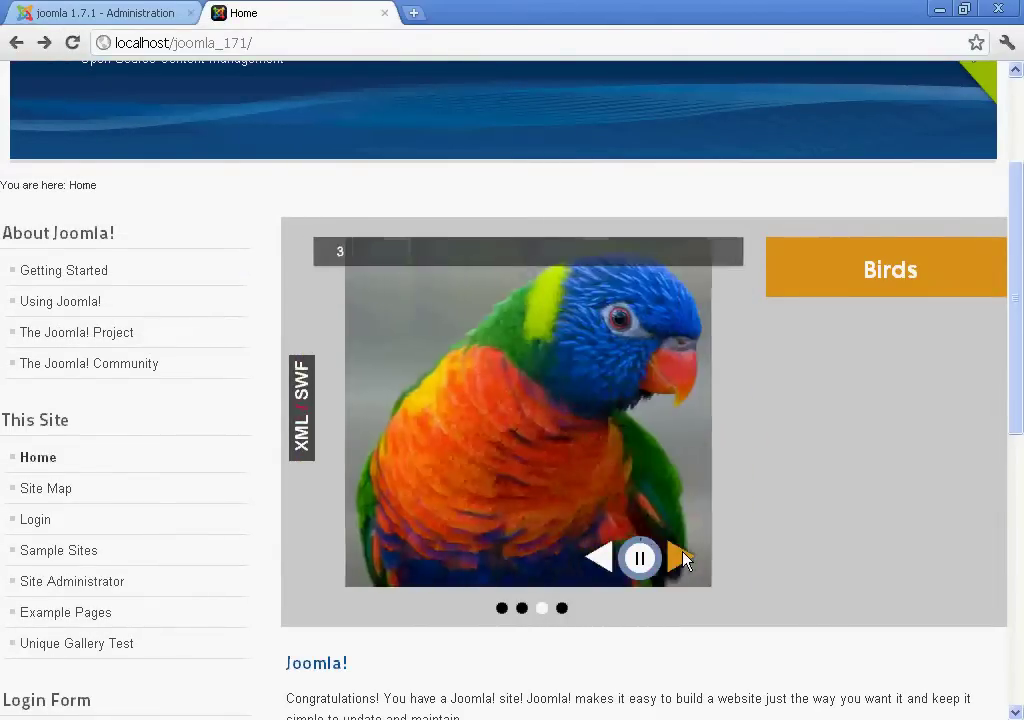
{"action": "left_click", "coordinate": [503, 609]}
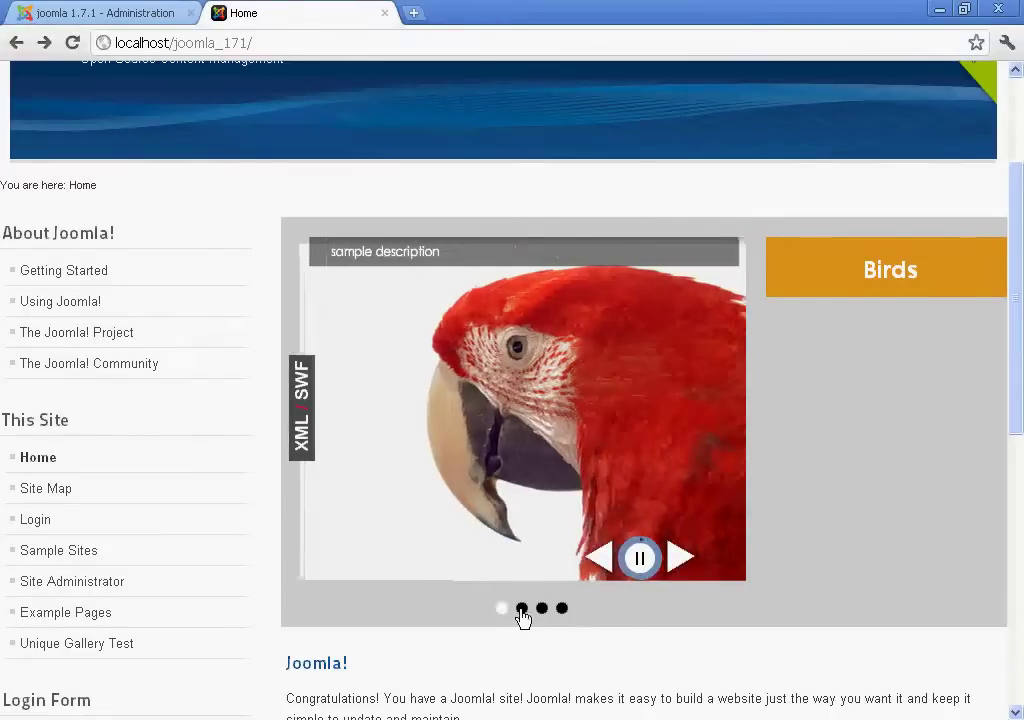
{"action": "left_click", "coordinate": [523, 610]}
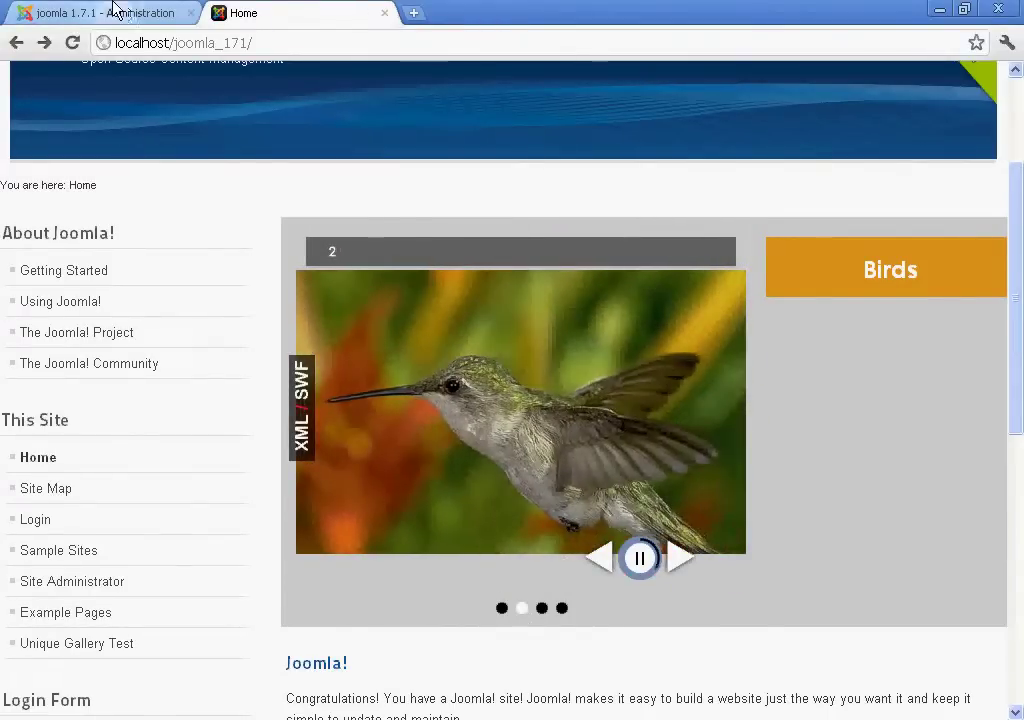
- Return to the transition and image settings in the Unique Gallery module's Basic Options
{"action": "left_click", "coordinate": [115, 12]}
{"action": "scroll", "coordinate": [613, 347], "scroll_direction": "down", "scroll_amount": 5}
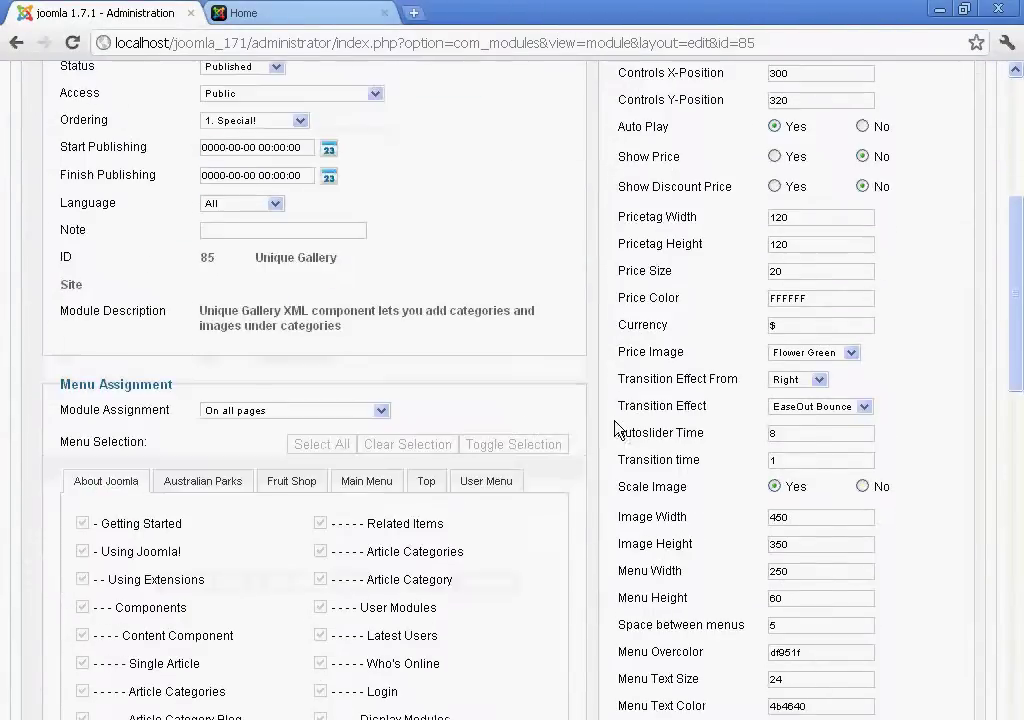